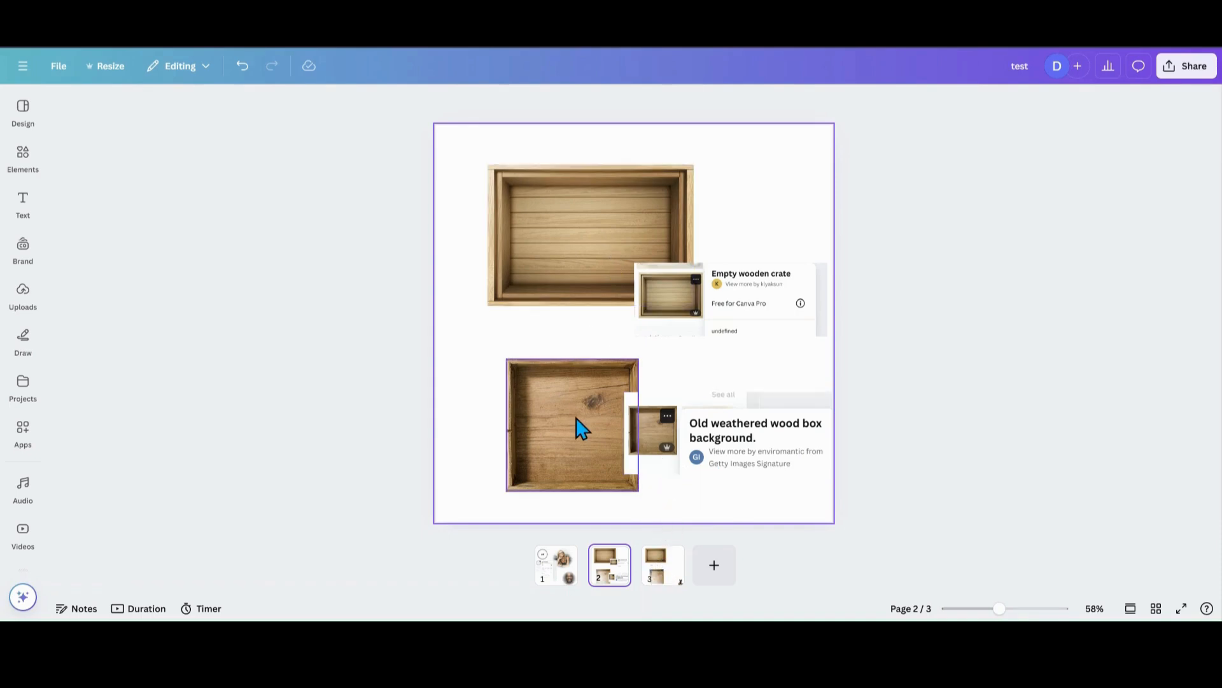
On page 3, duplicate the upper wooden crate, offset the copy sideways in line, and crop its inner side to form one wider crate
{"action": "left_click", "coordinate": [658, 587]}
{"action": "left_click", "coordinate": [577, 255]}
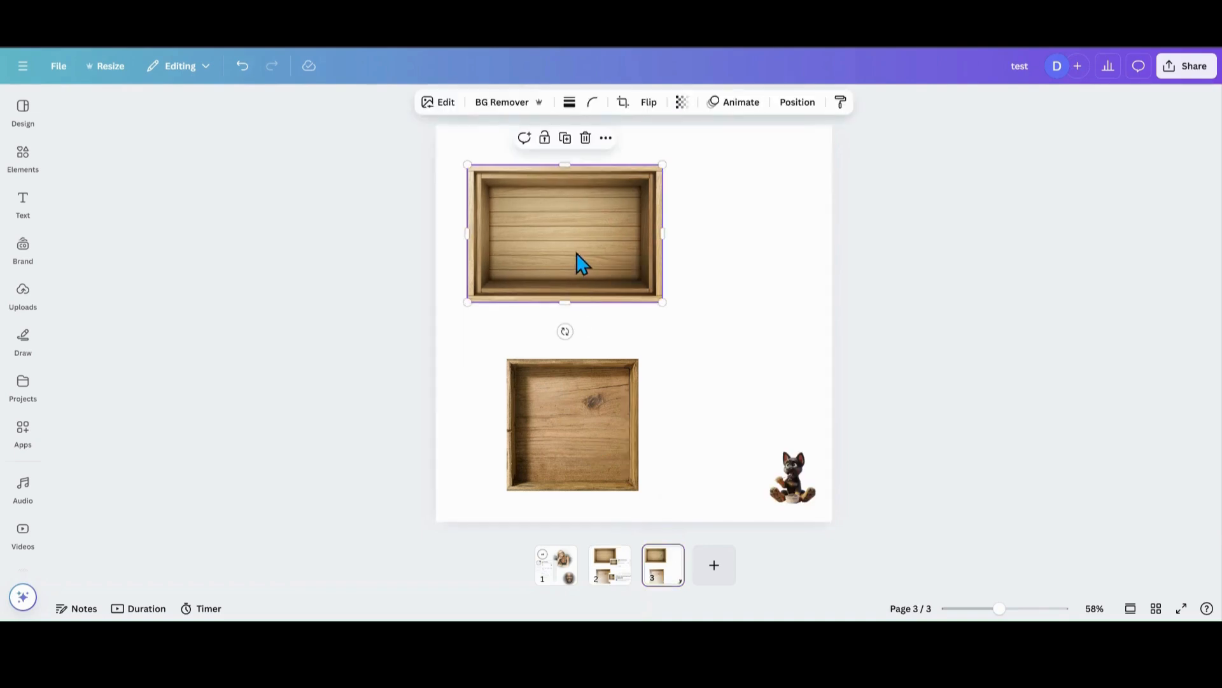
{"action": "left_click", "coordinate": [565, 138]}
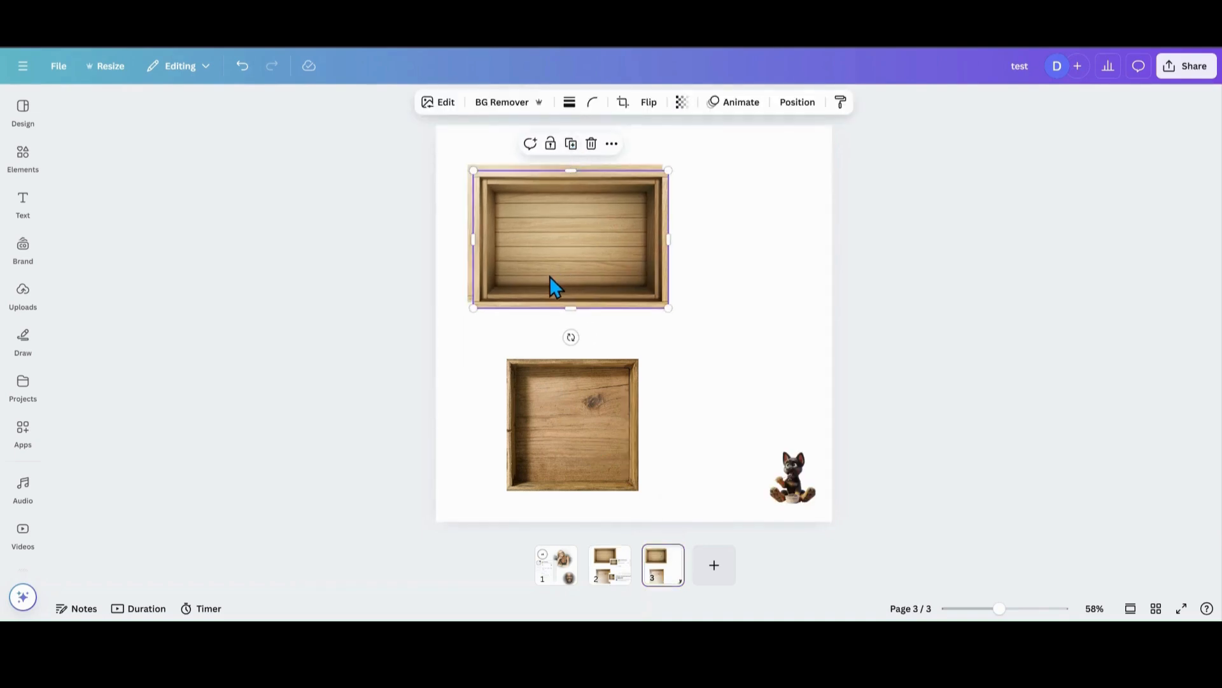
{"action": "left_click_drag", "start_coordinate": [550, 278], "coordinate": [602, 283]}
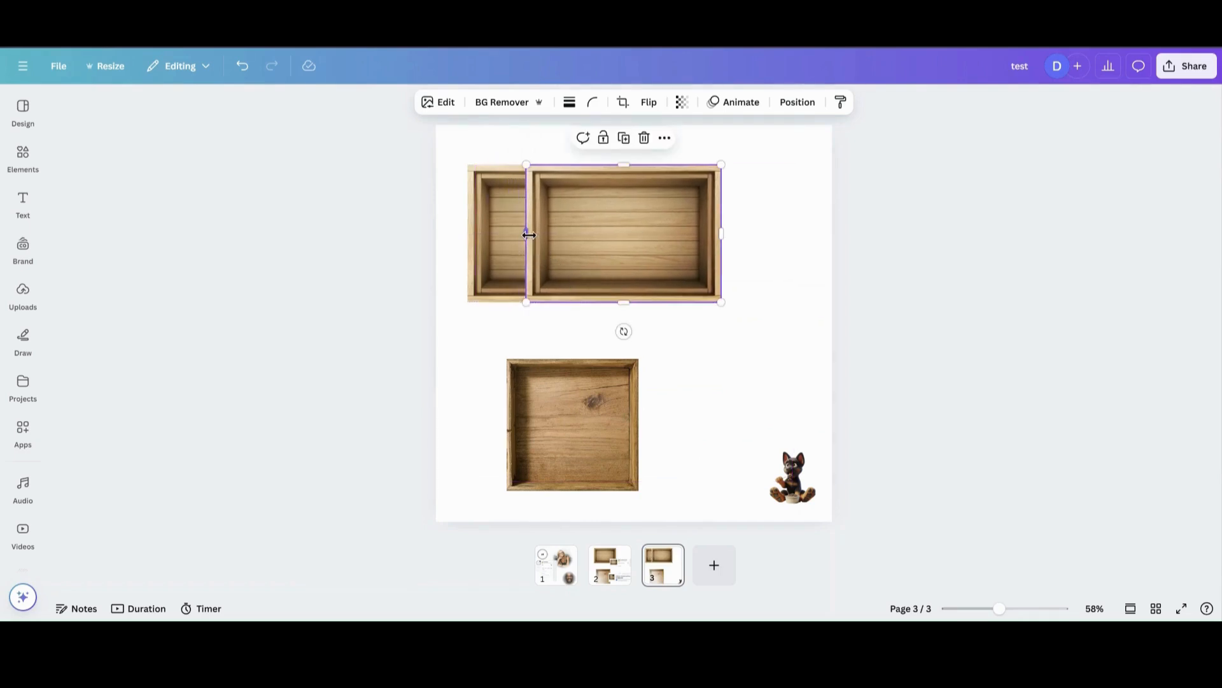
{"action": "left_click_drag", "start_coordinate": [529, 235], "coordinate": [611, 251]}
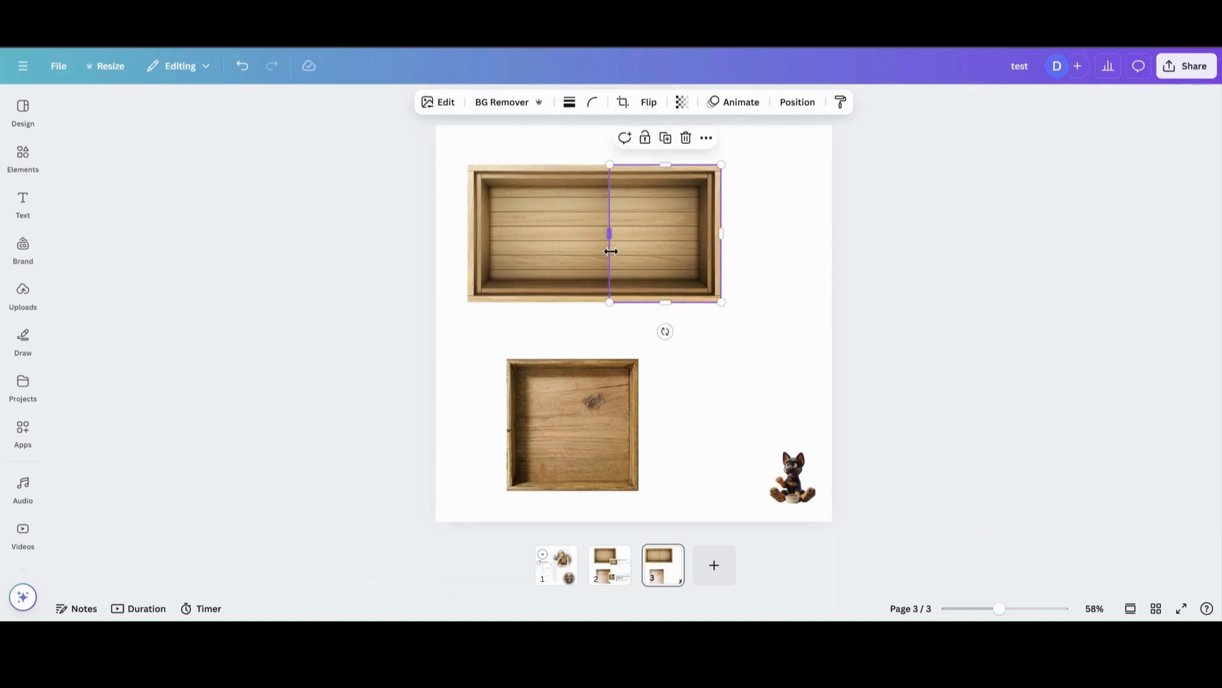
{"action": "left_click", "coordinate": [713, 358]}
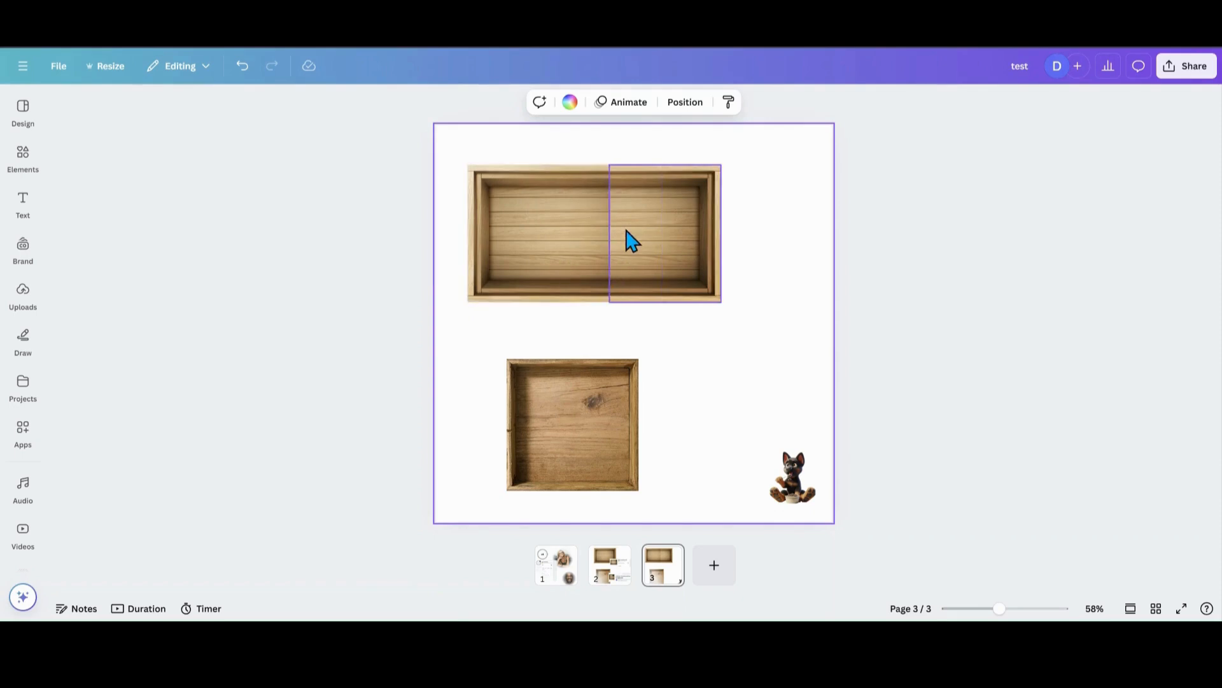
Place the puppy over the widened upper crate and move its layer above both crate pieces
{"action": "left_click_drag", "start_coordinate": [803, 493], "coordinate": [667, 183]}
{"action": "left_click", "coordinate": [797, 103]}
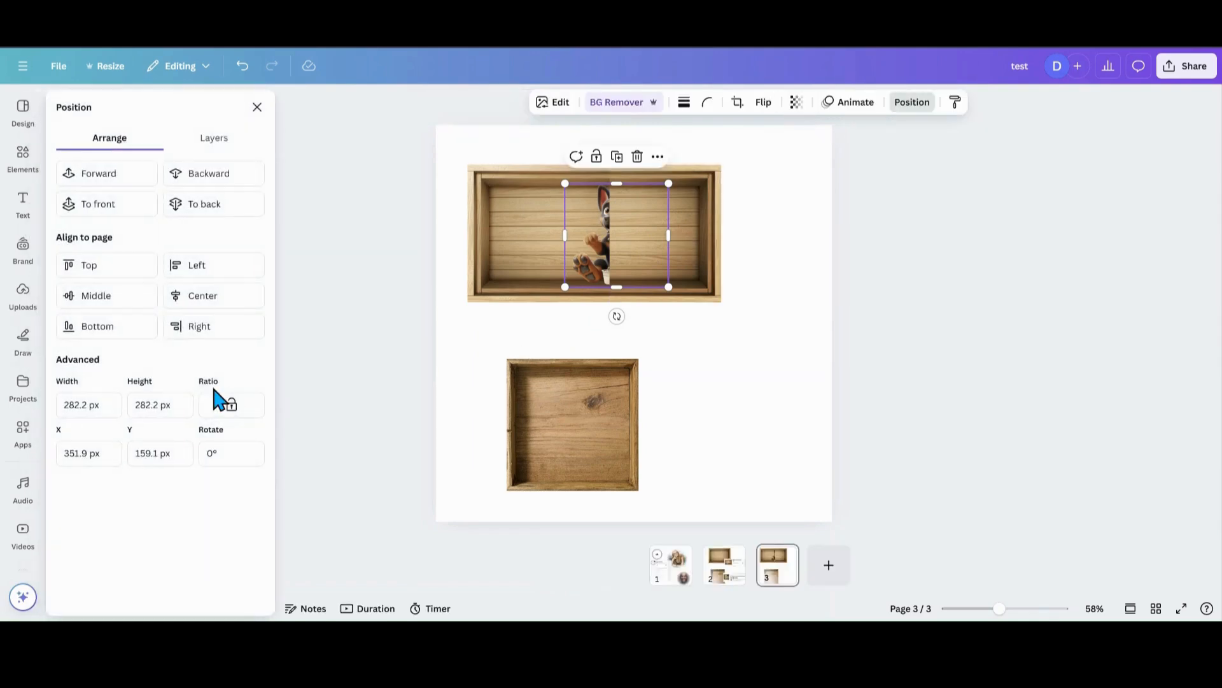
{"action": "left_click", "coordinate": [215, 139]}
{"action": "left_click_drag", "start_coordinate": [196, 271], "coordinate": [197, 211]}
{"action": "left_click_drag", "start_coordinate": [179, 280], "coordinate": [195, 204]}
Enlarge the puppy and center it in the upper crate so its ears extend past the crate's top edge
{"action": "left_click_drag", "start_coordinate": [565, 184], "coordinate": [523, 142]}
{"action": "left_click_drag", "start_coordinate": [606, 239], "coordinate": [620, 243]}
{"action": "left_click", "coordinate": [729, 337]}
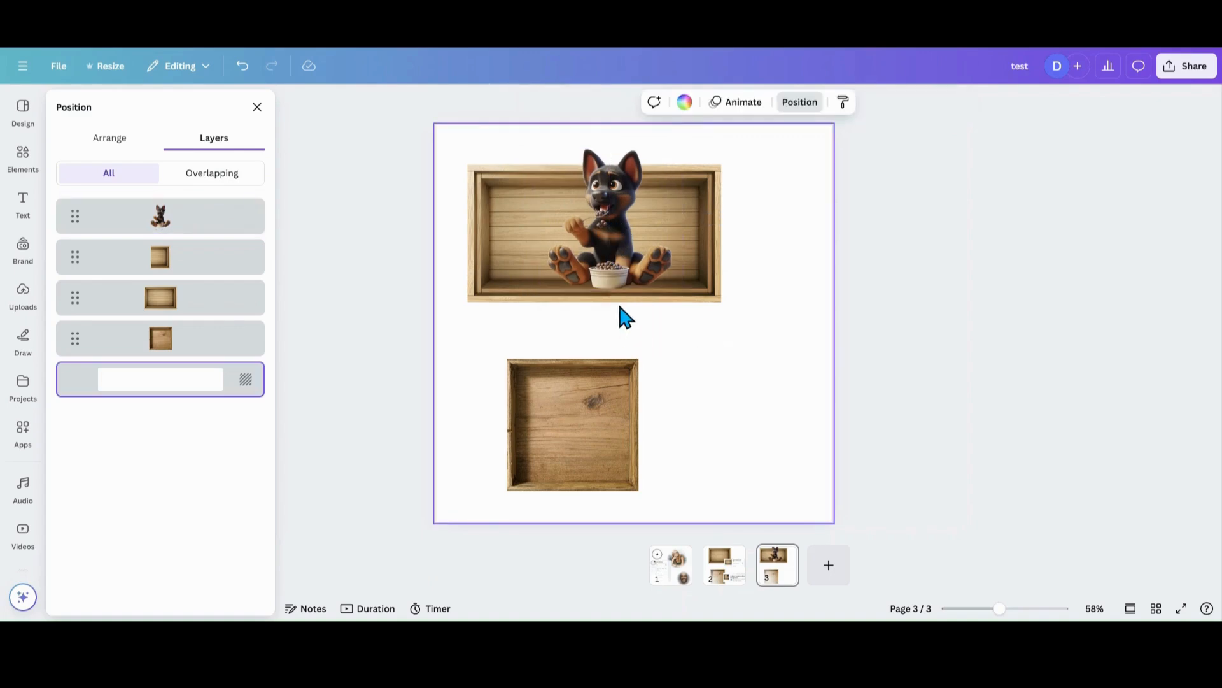
Set the brightness of the upper crate's right-hand piece to 13
{"action": "left_click", "coordinate": [656, 298]}
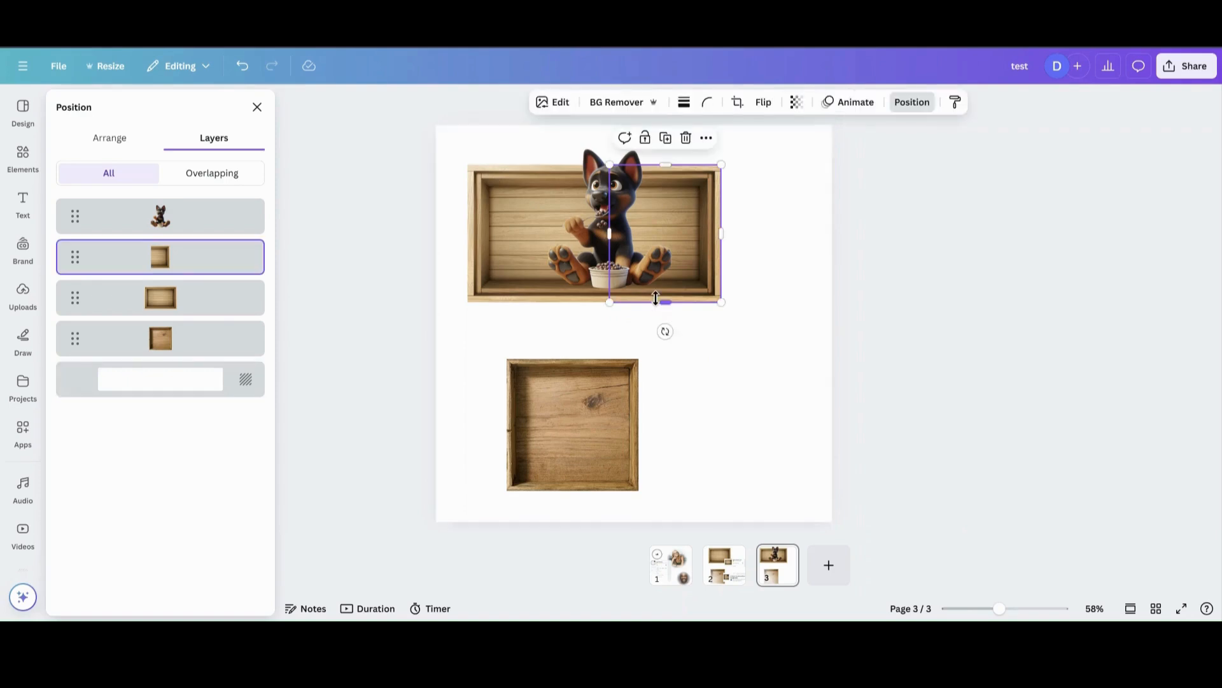
{"action": "left_click", "coordinate": [554, 104]}
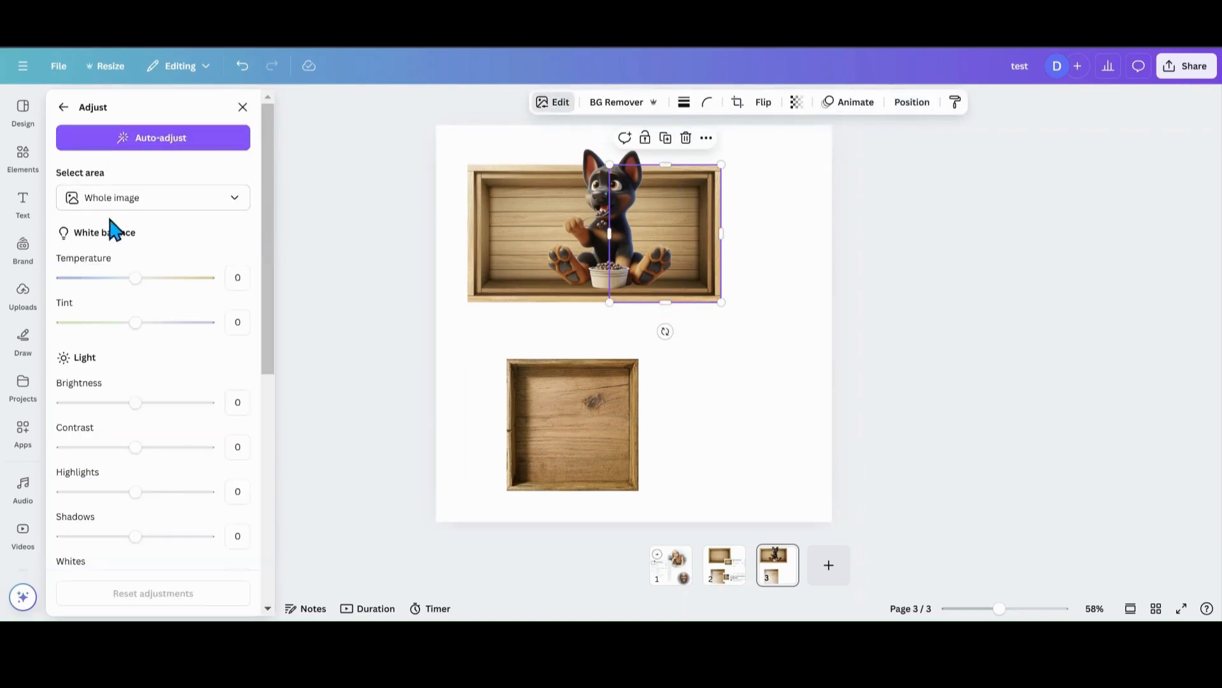
{"action": "left_click_drag", "start_coordinate": [135, 402], "coordinate": [144, 402]}
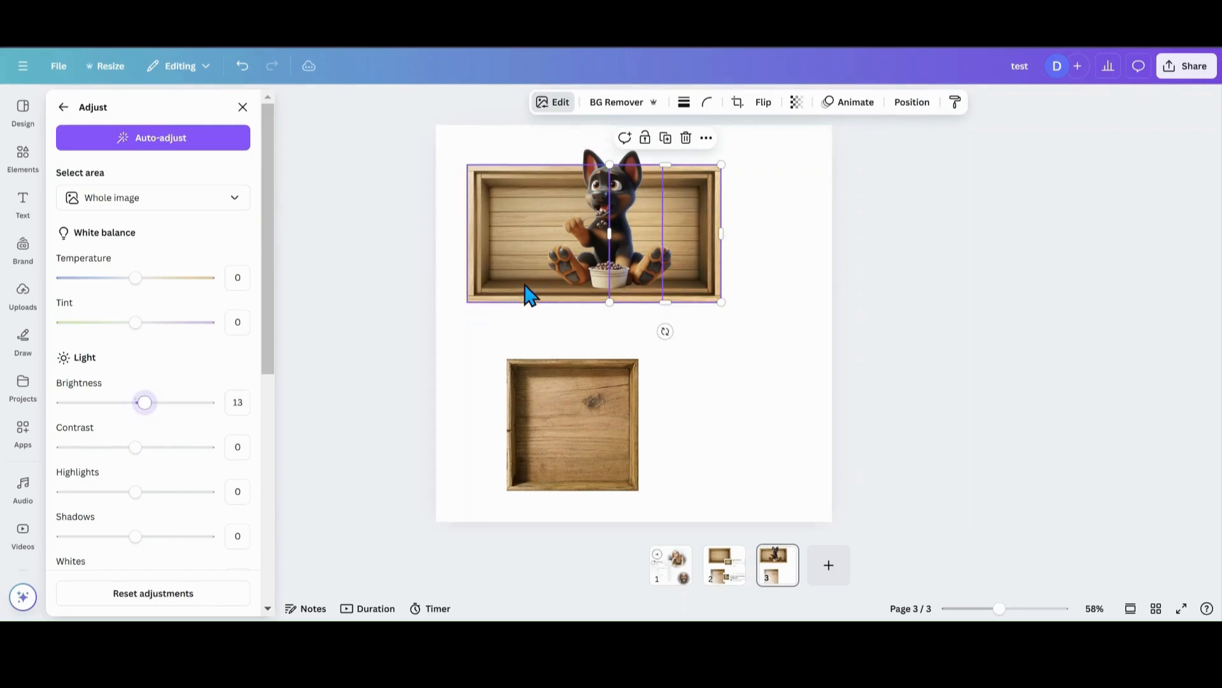
{"action": "left_click", "coordinate": [715, 362]}
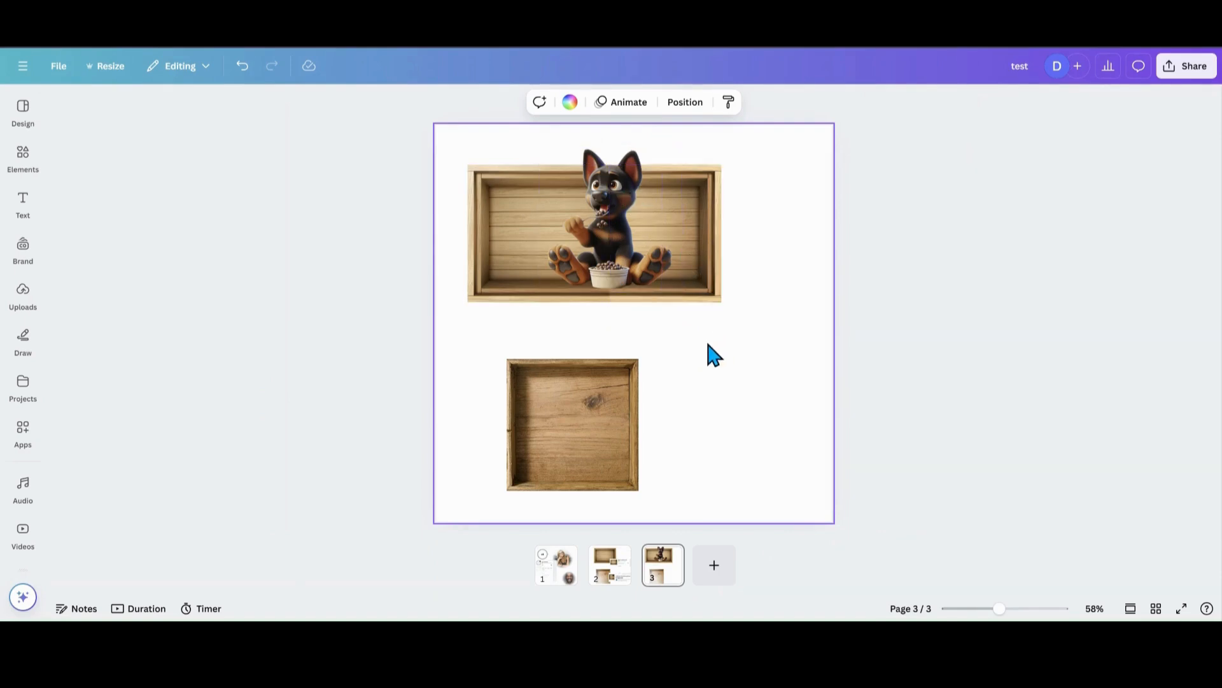
Duplicate the lower square wooden box, offset the copy sideways, and crop it to form one wider box
{"action": "left_click", "coordinate": [608, 426]}
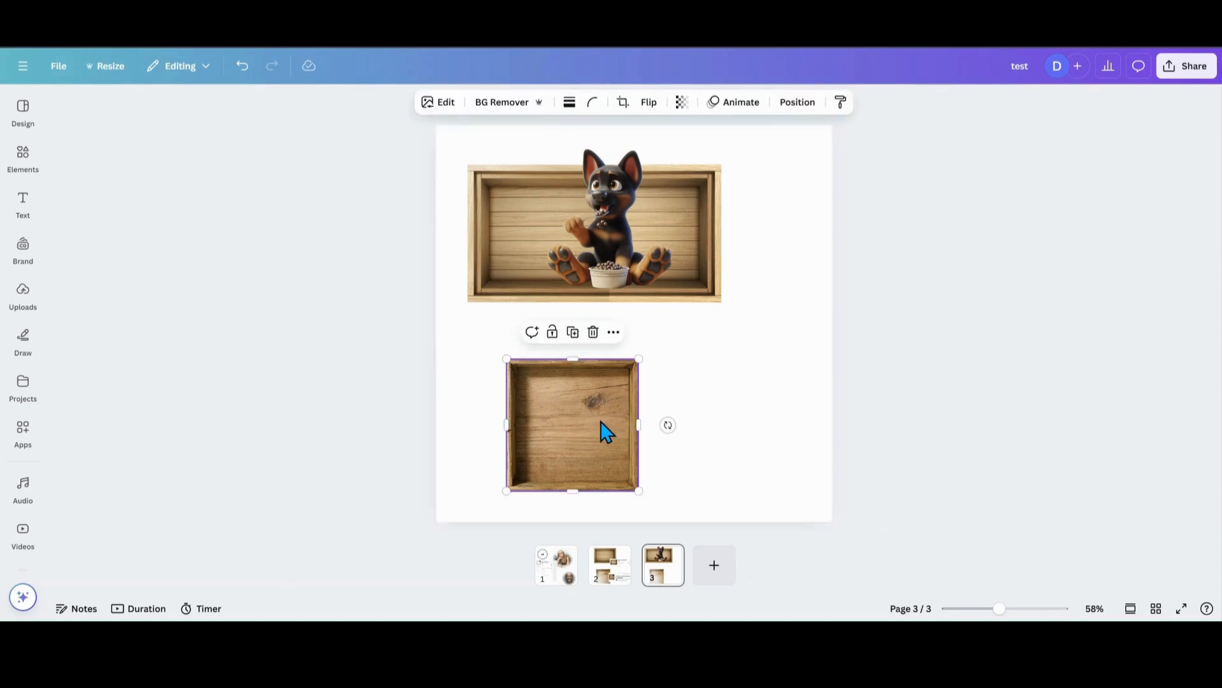
{"action": "left_click", "coordinate": [573, 334]}
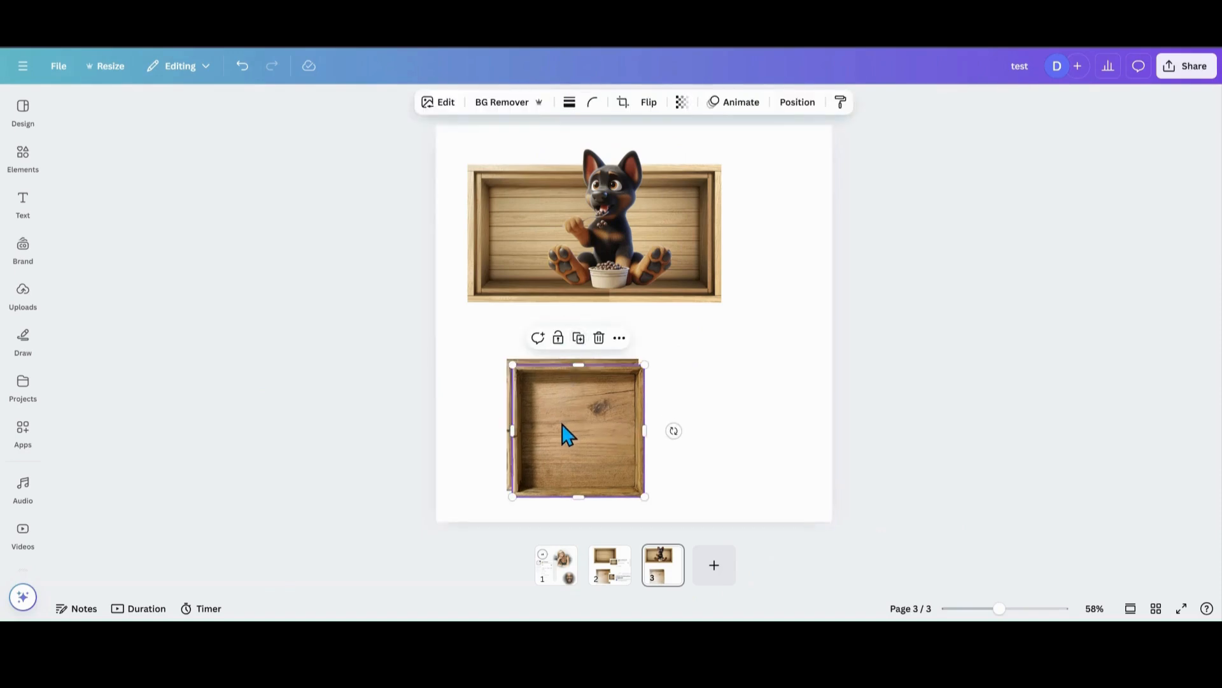
{"action": "left_click_drag", "start_coordinate": [567, 436], "coordinate": [674, 449]}
{"action": "left_click", "coordinate": [791, 472]}
Place the puppy over the widened lower box on the top layer and enlarge it so its ears rise above the box
{"action": "left_click_drag", "start_coordinate": [590, 241], "coordinate": [596, 411]}
{"action": "left_click", "coordinate": [797, 102]}
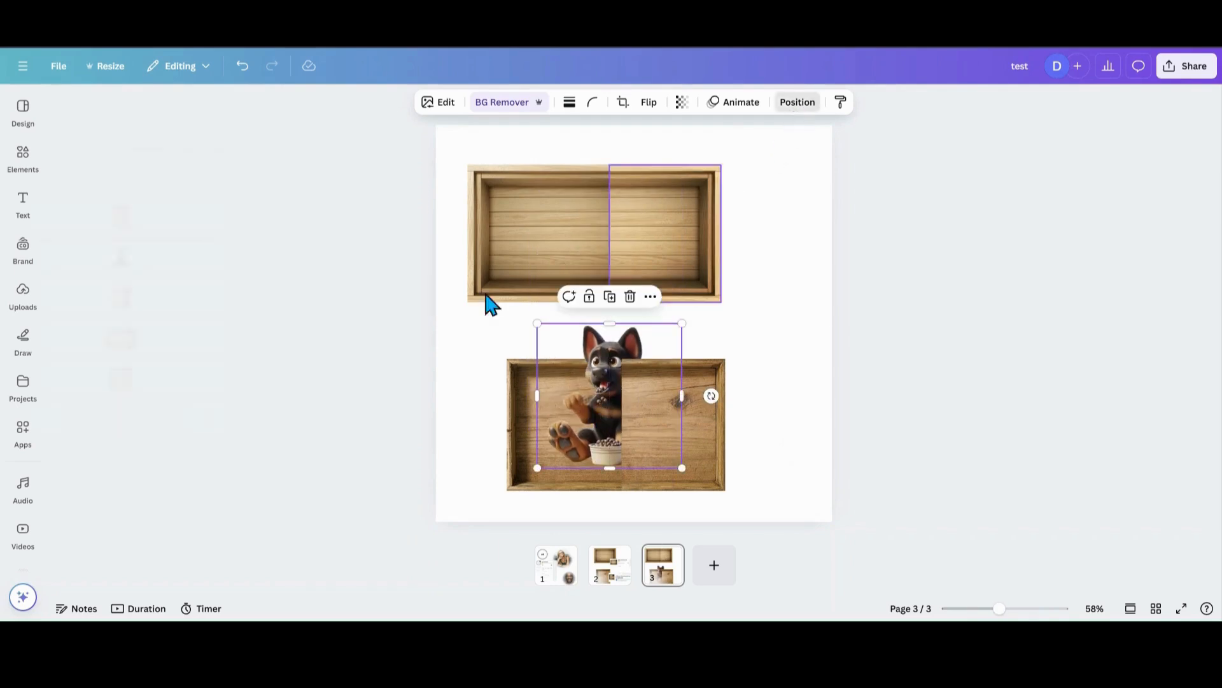
{"action": "left_click_drag", "start_coordinate": [153, 267], "coordinate": [185, 223]}
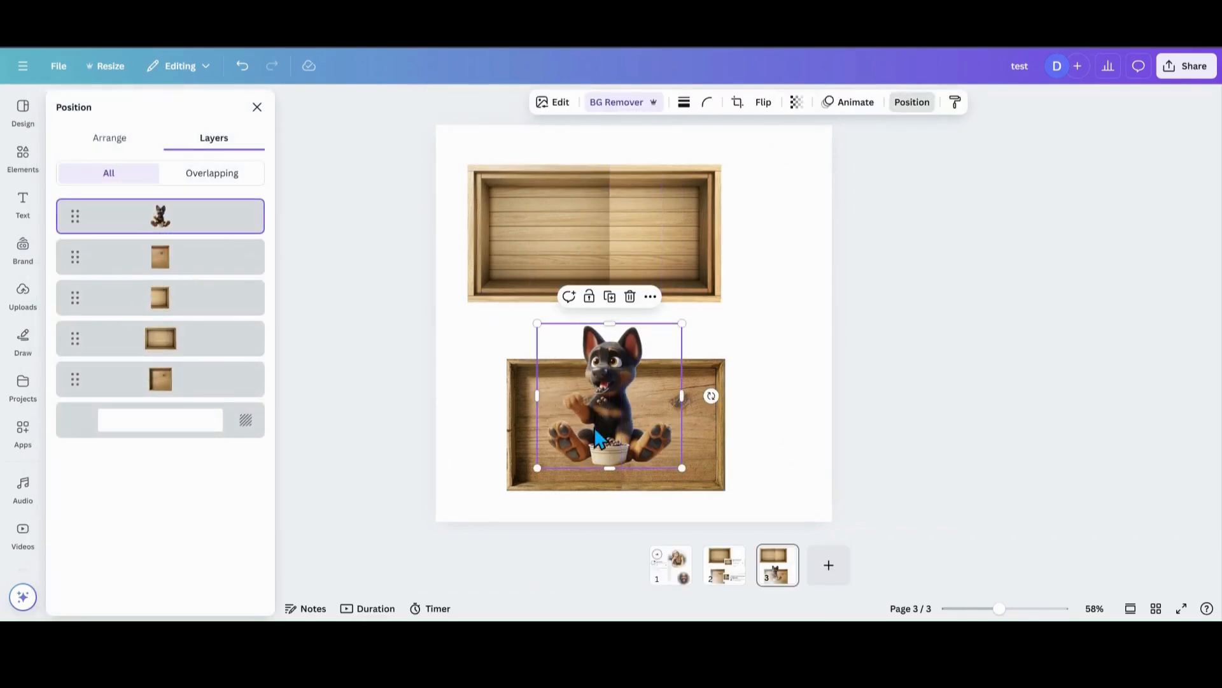
{"action": "left_click_drag", "start_coordinate": [594, 428], "coordinate": [606, 442]}
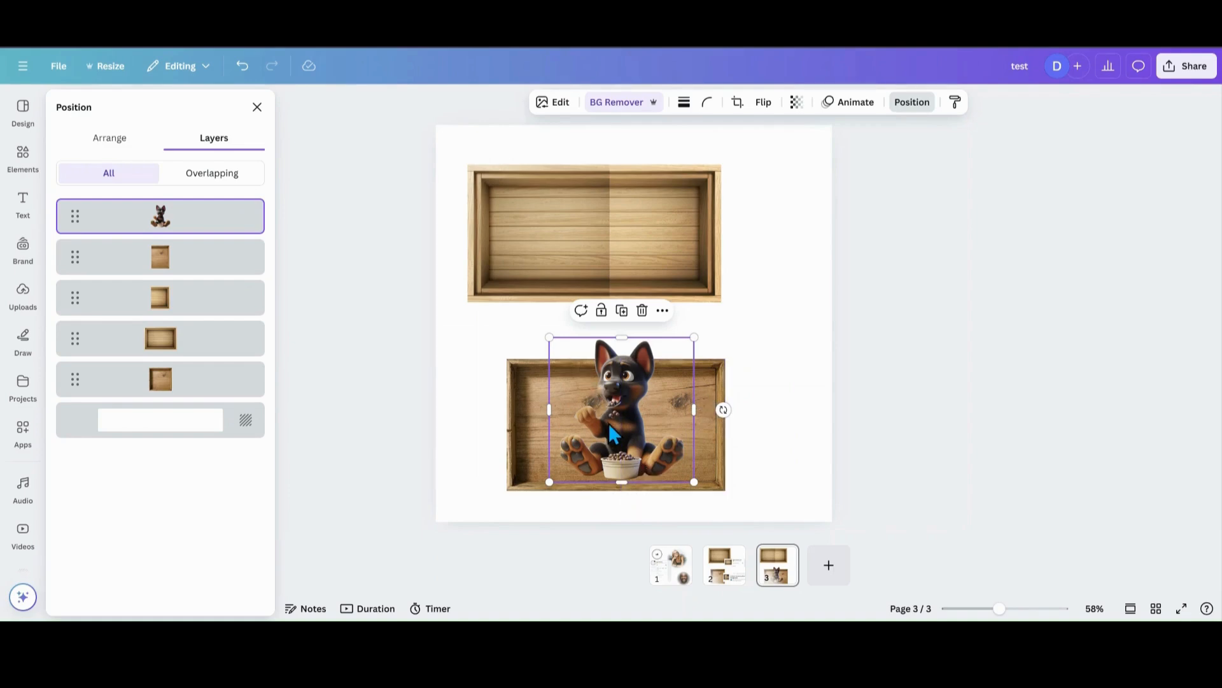
{"action": "left_click_drag", "start_coordinate": [610, 434], "coordinate": [610, 428]}
{"action": "left_click_drag", "start_coordinate": [546, 334], "coordinate": [515, 308]}
{"action": "left_click_drag", "start_coordinate": [599, 431], "coordinate": [608, 424]}
Move the puppy up to the right end of the upper crate and delete the copy that widens the lower box
{"action": "left_click_drag", "start_coordinate": [601, 382], "coordinate": [712, 196]}
{"action": "left_click", "coordinate": [663, 414]}
{"action": "left_click", "coordinate": [693, 349]}
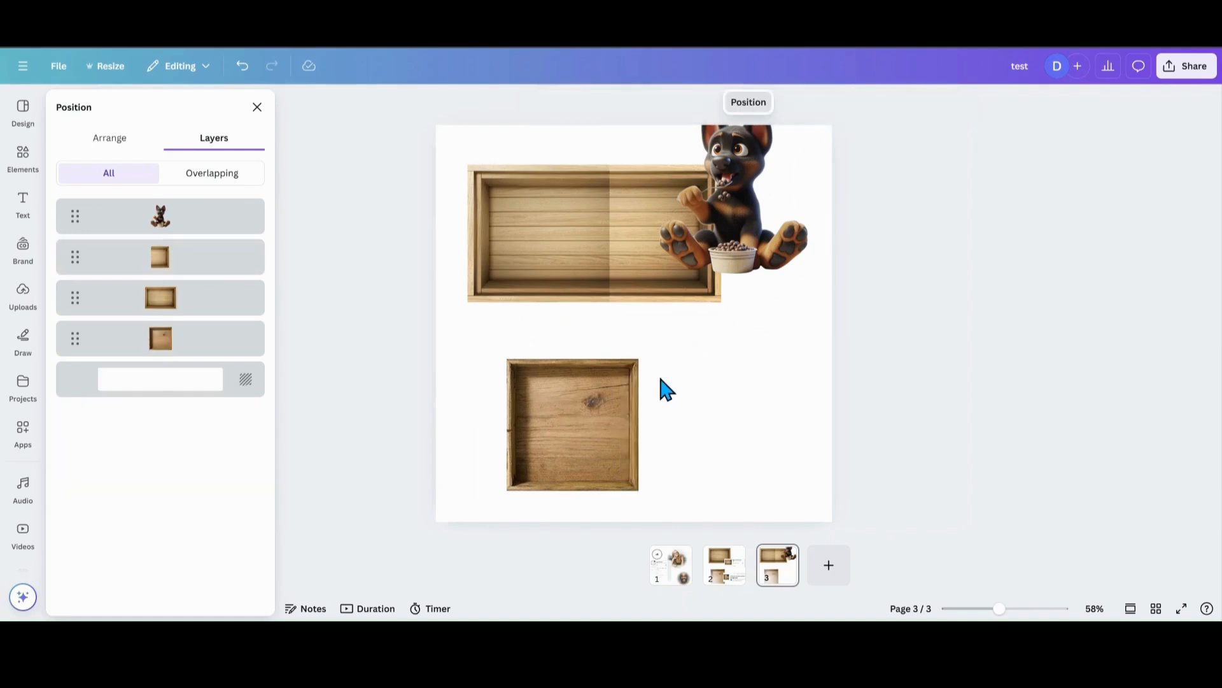
Duplicate the lower wooden box, shift the copy upward in line, and crop its lower part to form one taller box
{"action": "left_click", "coordinate": [600, 431]}
{"action": "left_click", "coordinate": [573, 333]}
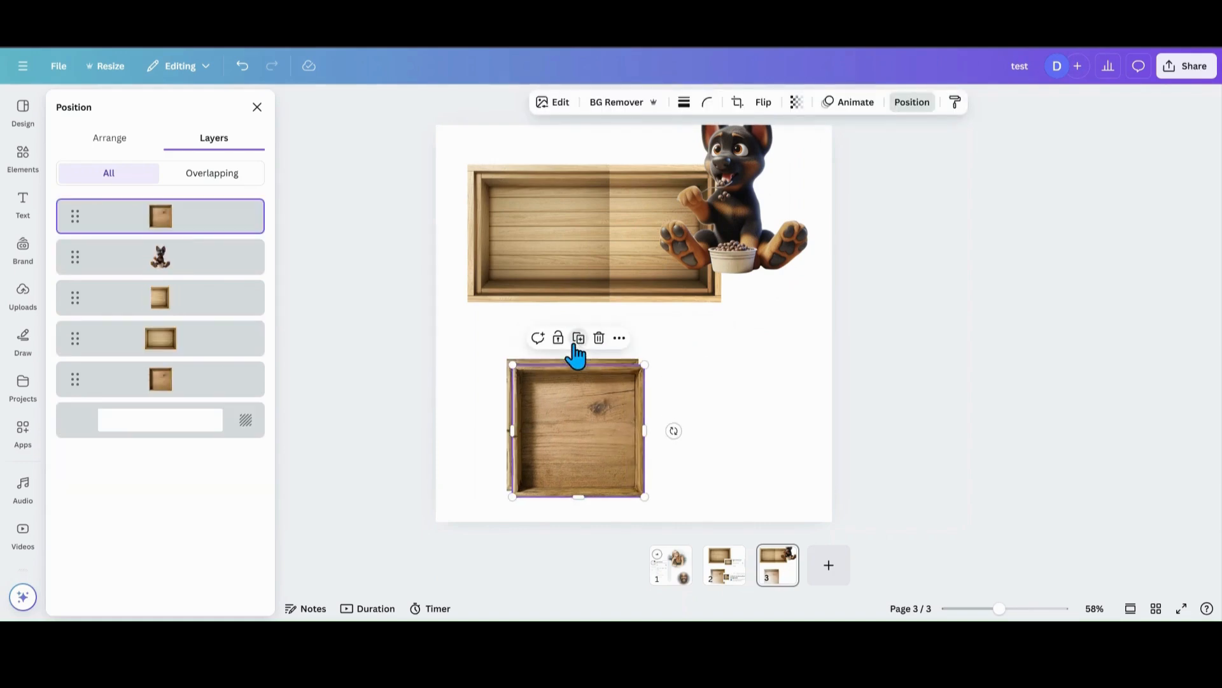
{"action": "left_click_drag", "start_coordinate": [579, 439], "coordinate": [573, 412]}
{"action": "left_click_drag", "start_coordinate": [573, 487], "coordinate": [572, 373]}
{"action": "left_click", "coordinate": [731, 423]}
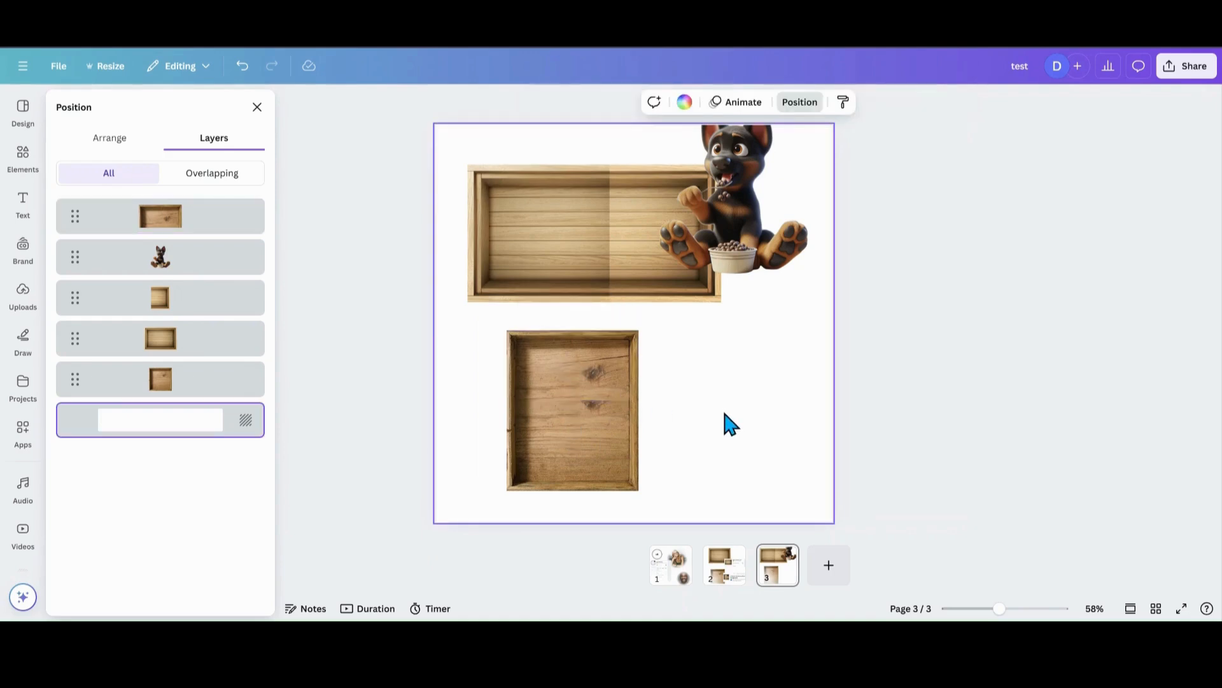
Layer the puppy in front of the taller wooden box, and move it to the empty space beside the box
{"action": "left_click_drag", "start_coordinate": [738, 217], "coordinate": [578, 436]}
{"action": "left_click_drag", "start_coordinate": [174, 272], "coordinate": [170, 215]}
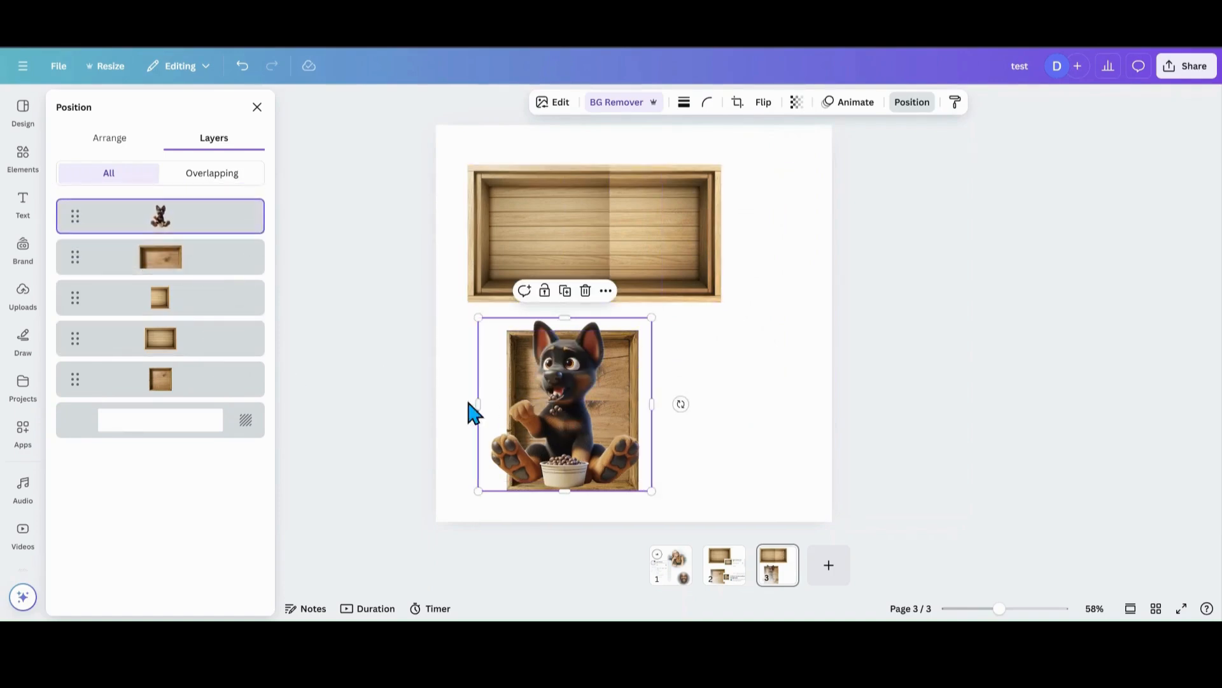
{"action": "left_click_drag", "start_coordinate": [573, 438], "coordinate": [562, 437]}
{"action": "left_click", "coordinate": [750, 436]}
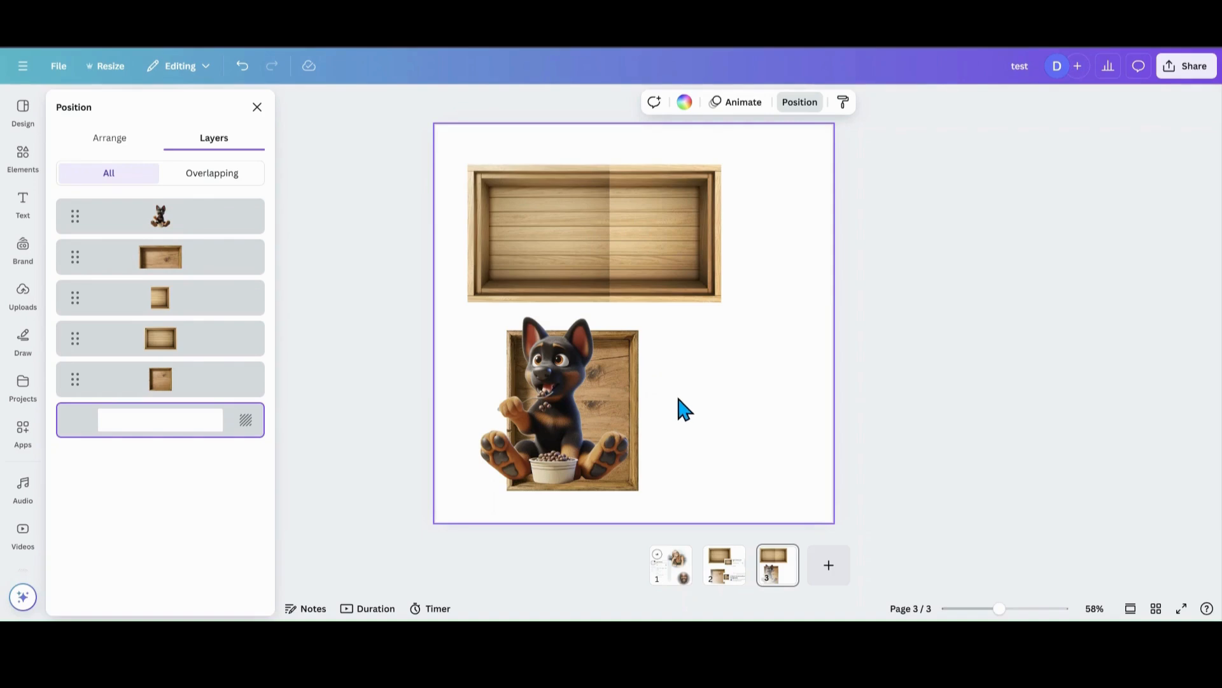
{"action": "left_click_drag", "start_coordinate": [616, 377], "coordinate": [783, 349]}
{"action": "left_click", "coordinate": [598, 379]}
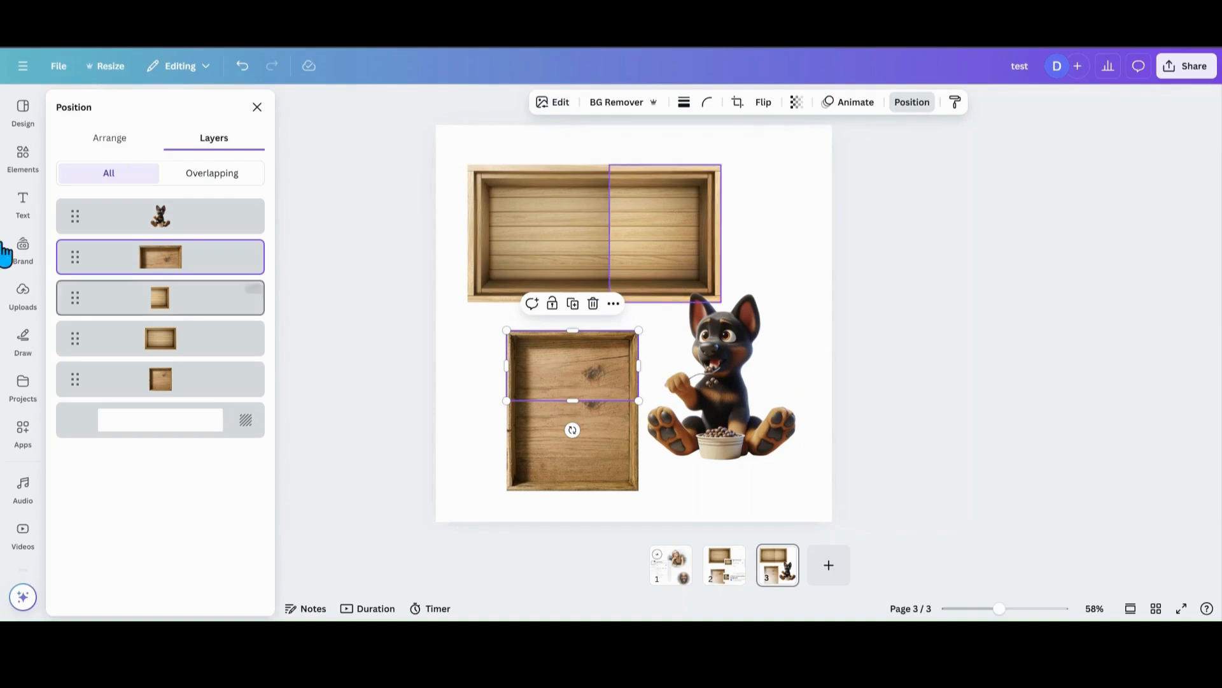
Search the elements for "border" graphics and add the black rectangular border with ornate corners to the page
{"action": "left_click", "coordinate": [21, 159]}
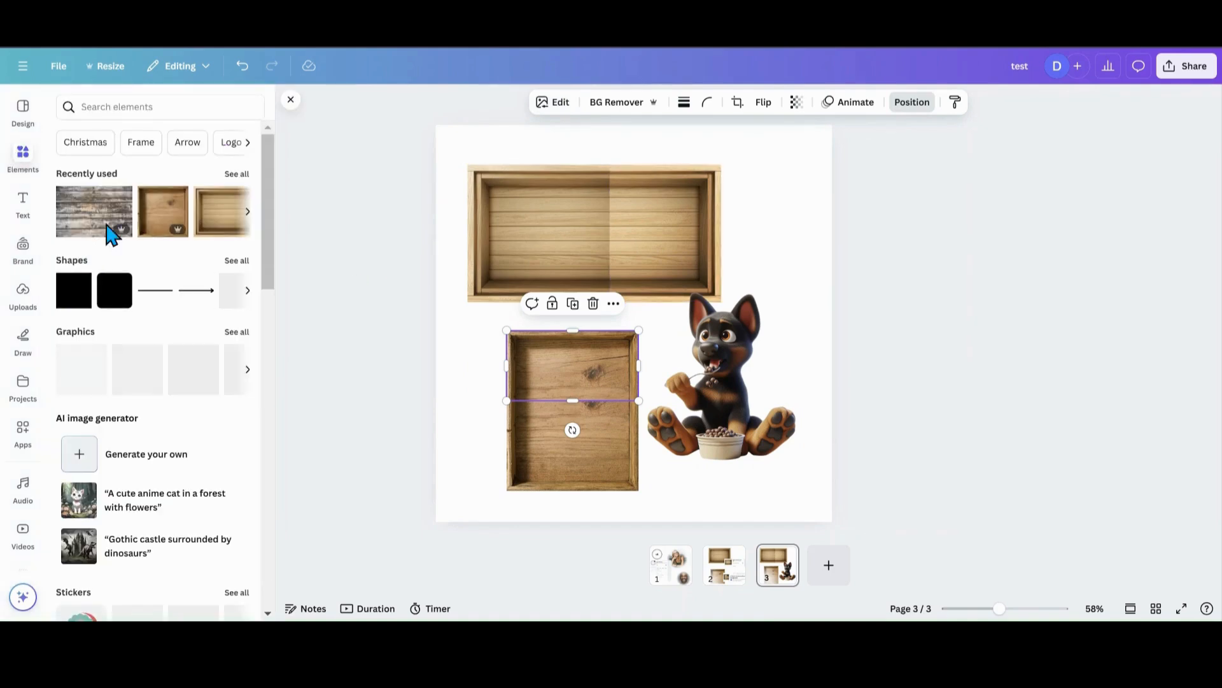
{"action": "left_click", "coordinate": [142, 105]}
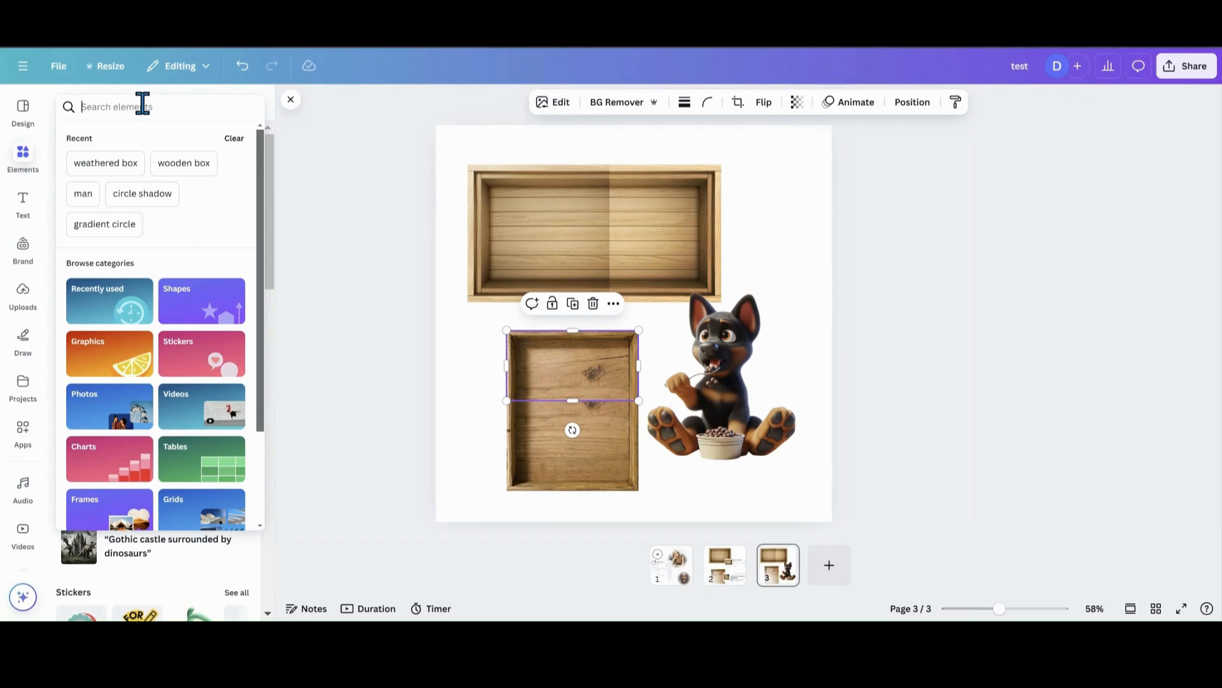
{"action": "type", "text": "bo"}
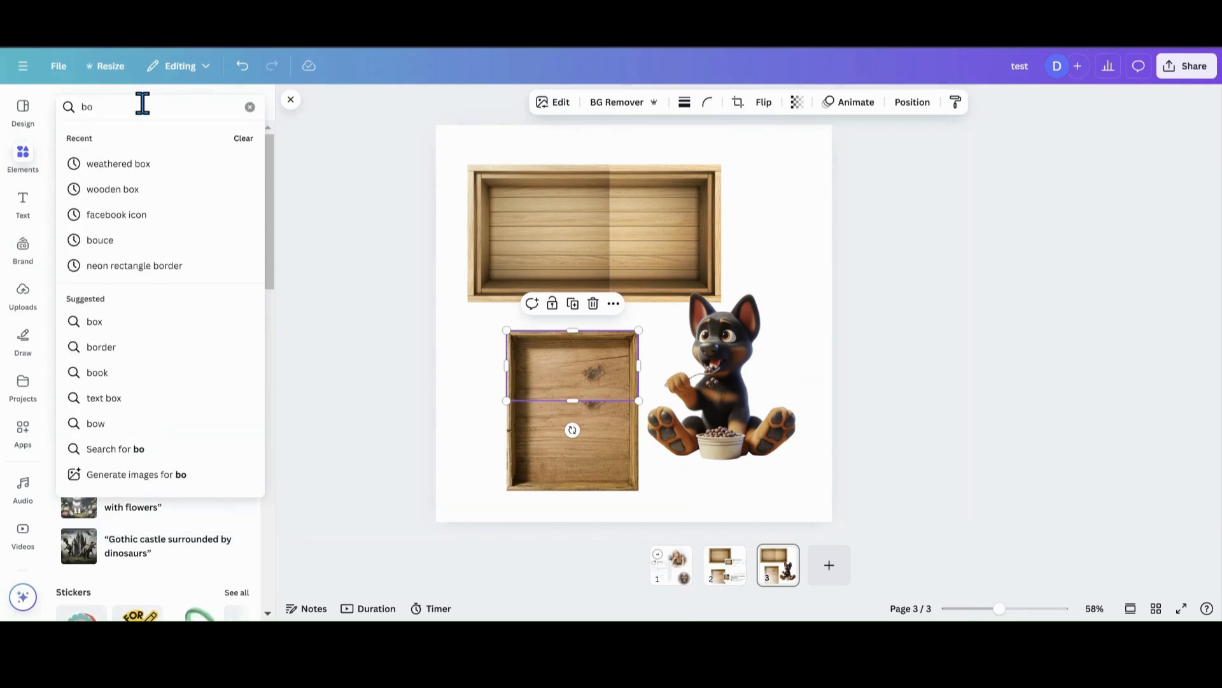
{"action": "type", "text": "rder"}
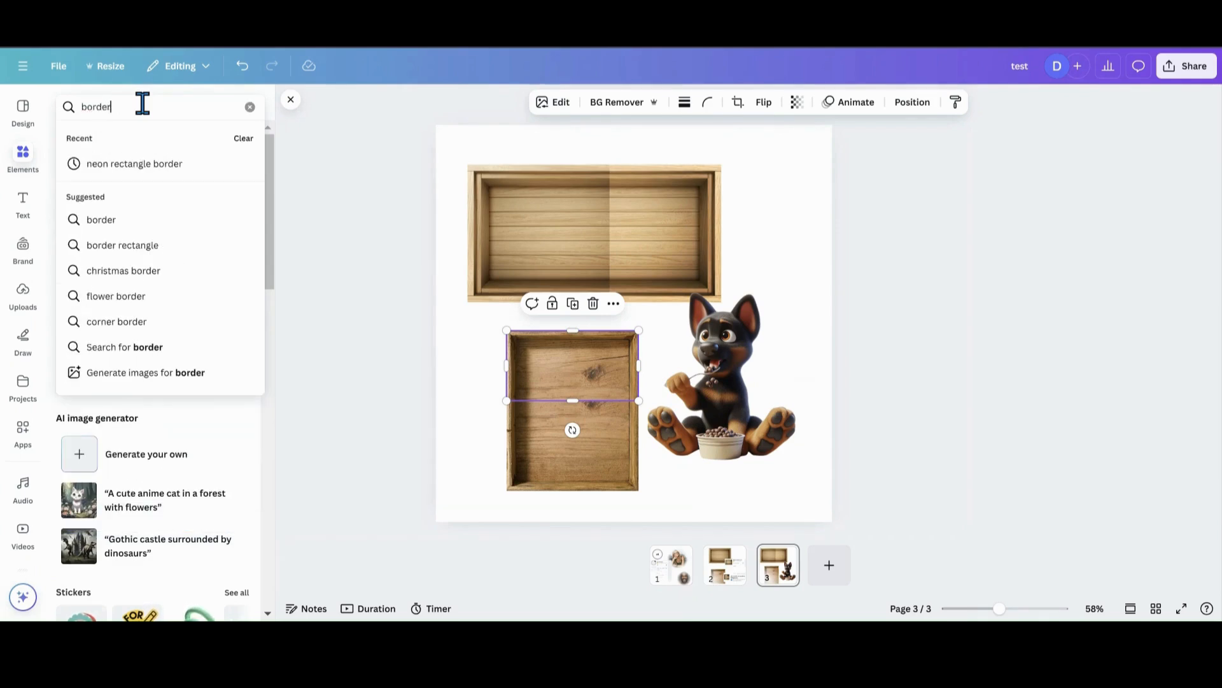
{"action": "key", "text": "Return"}
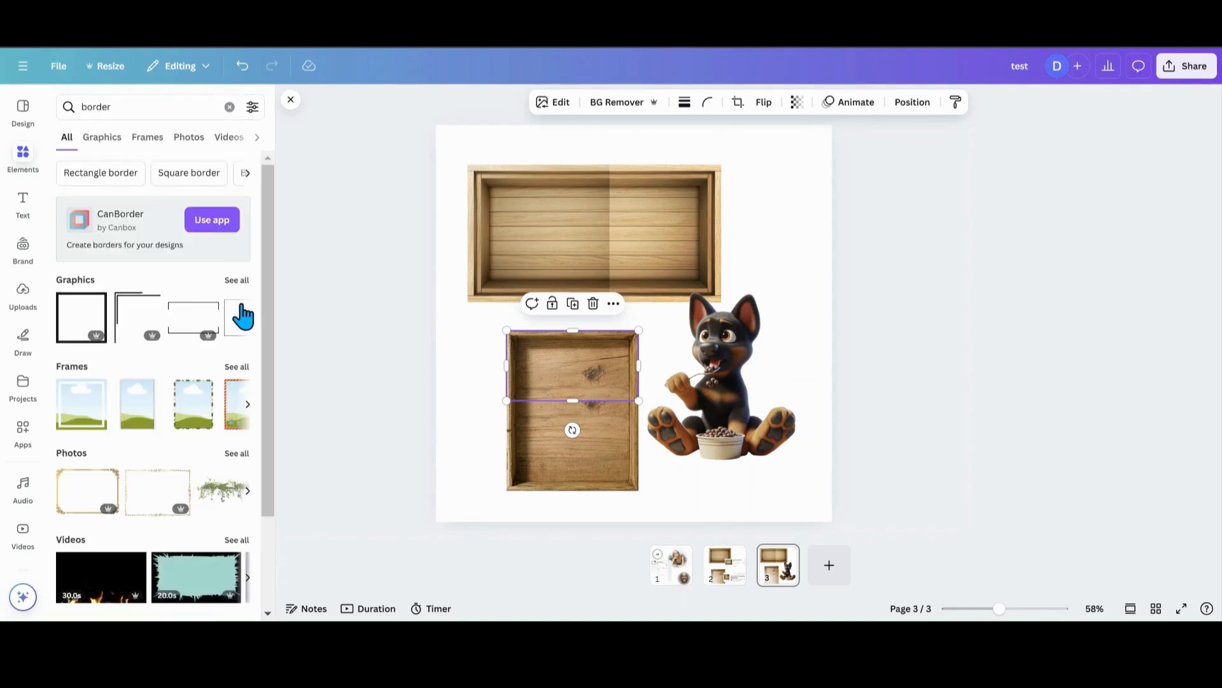
{"action": "left_click", "coordinate": [235, 280]}
{"action": "scroll", "coordinate": [193, 470], "scroll_direction": "down", "scroll_amount": 3}
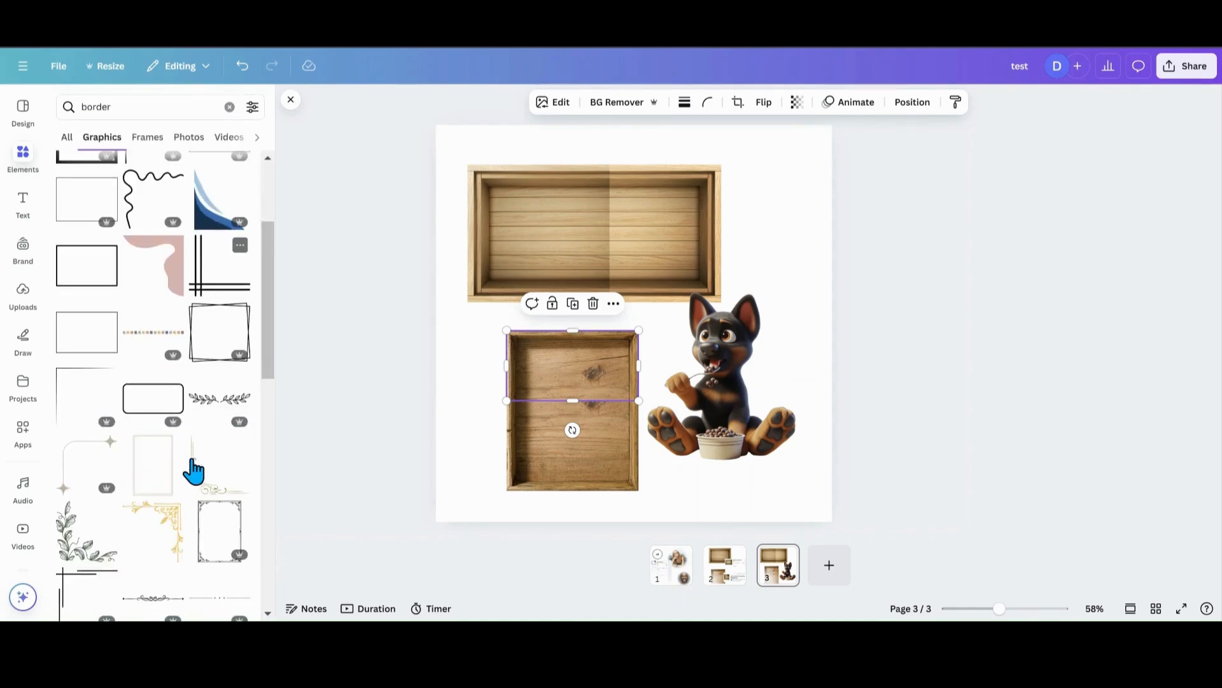
{"action": "scroll", "coordinate": [193, 470], "scroll_direction": "down", "scroll_amount": 4}
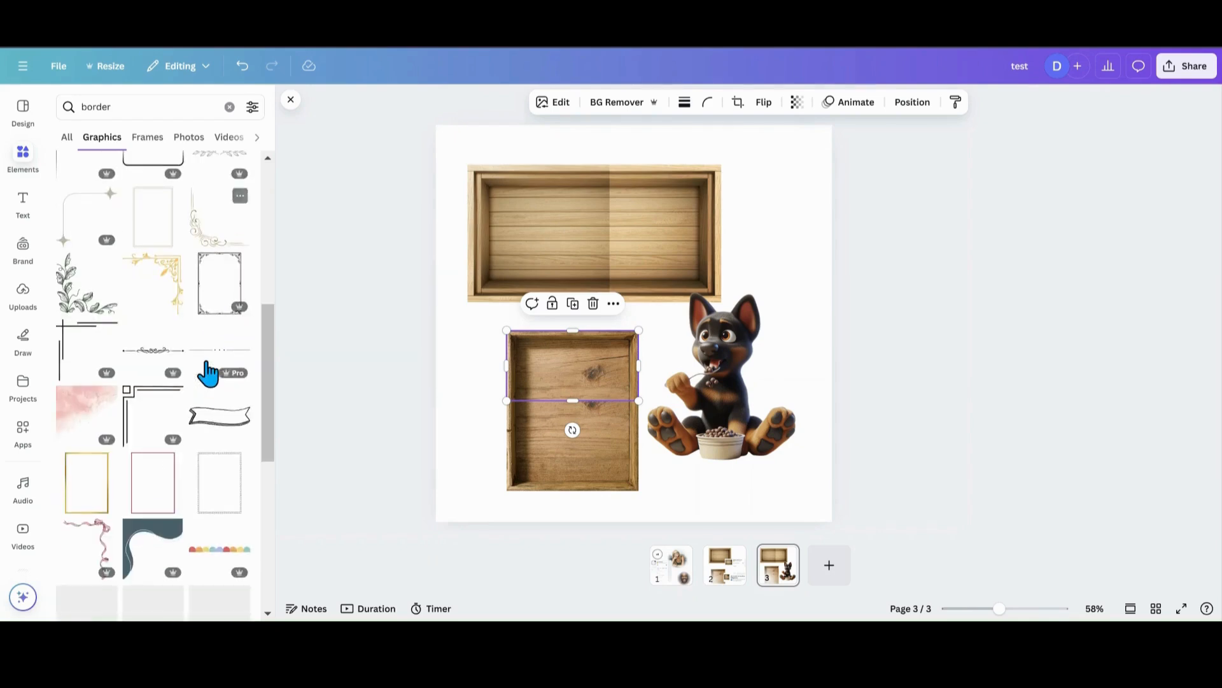
{"action": "left_click", "coordinate": [221, 309]}
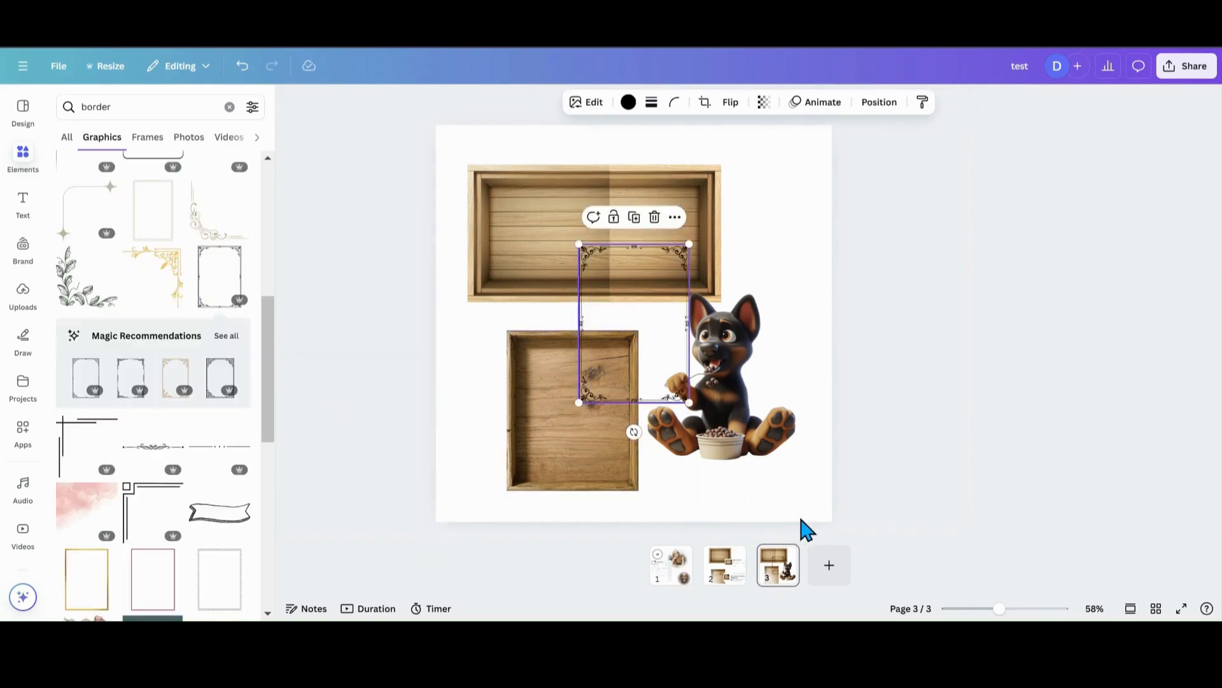
Duplicate page 3 and delete both upper crate pieces and the puppy from the copy, keeping the ornate border aside
{"action": "left_click", "coordinate": [784, 556]}
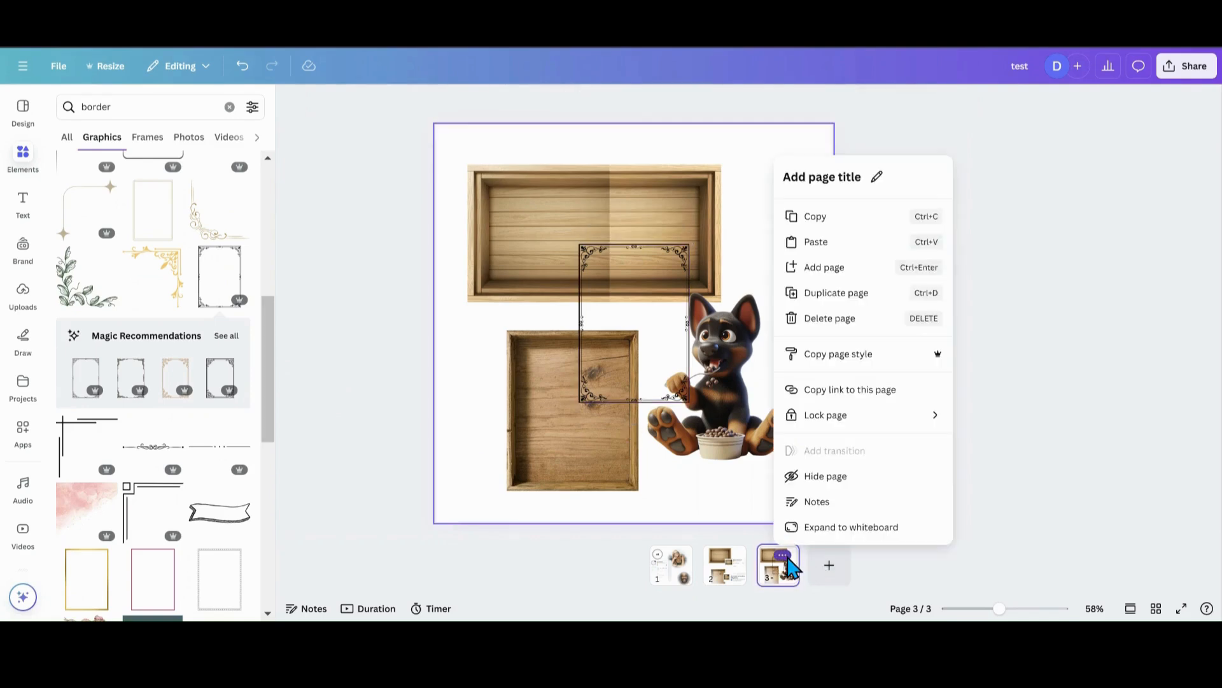
{"action": "left_click", "coordinate": [838, 292]}
{"action": "left_click_drag", "start_coordinate": [633, 374], "coordinate": [794, 447]}
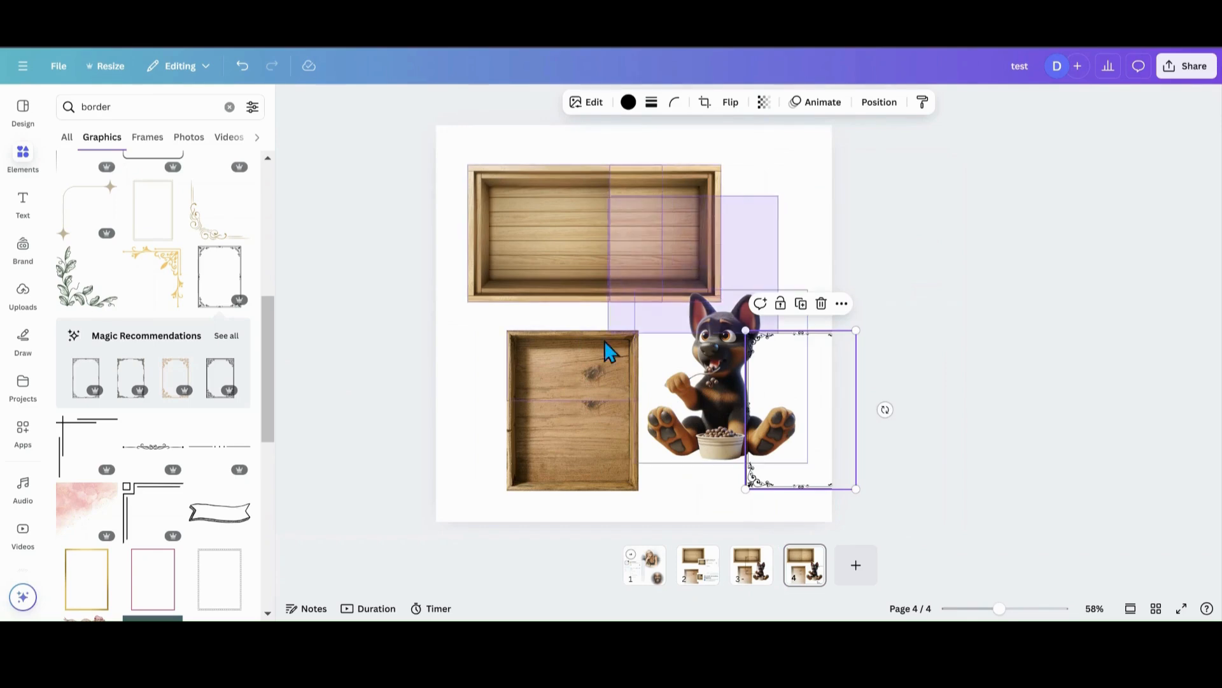
{"action": "mouse_move", "coordinate": [605, 341]}
{"action": "left_mouse_down"}
{"action": "mouse_move", "coordinate": [595, 349]}
{"action": "mouse_move", "coordinate": [598, 322]}
{"action": "mouse_move", "coordinate": [560, 305]}
{"action": "left_mouse_up"}
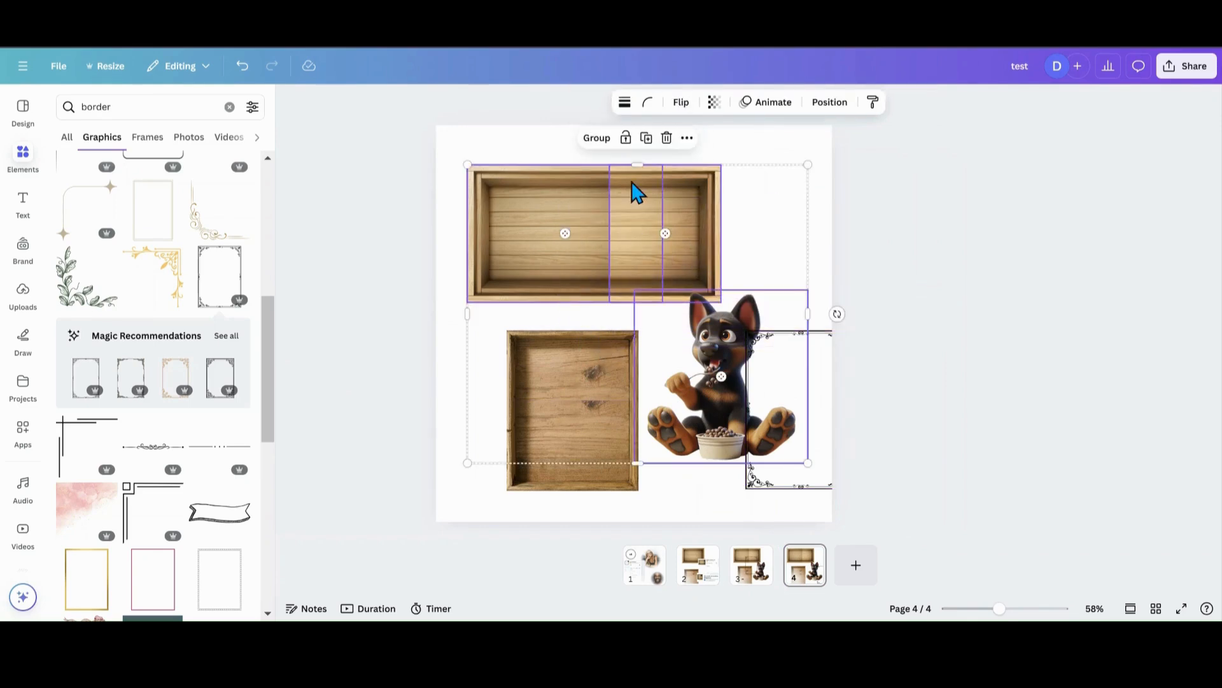
{"action": "left_click", "coordinate": [667, 138]}
Rotate the ornate border to landscape in the page's upper area and place a duplicate of it to its right
{"action": "left_click", "coordinate": [759, 363]}
{"action": "left_click_drag", "start_coordinate": [760, 363], "coordinate": [623, 196]}
{"action": "left_click_drag", "start_coordinate": [670, 353], "coordinate": [540, 248]}
{"action": "left_click_drag", "start_coordinate": [665, 256], "coordinate": [792, 254]}
{"action": "left_click", "coordinate": [608, 166]}
Crop the right-hand corners off the first landscape ornate border, keeping its left end and straight middle section
{"action": "left_click", "coordinate": [647, 259]}
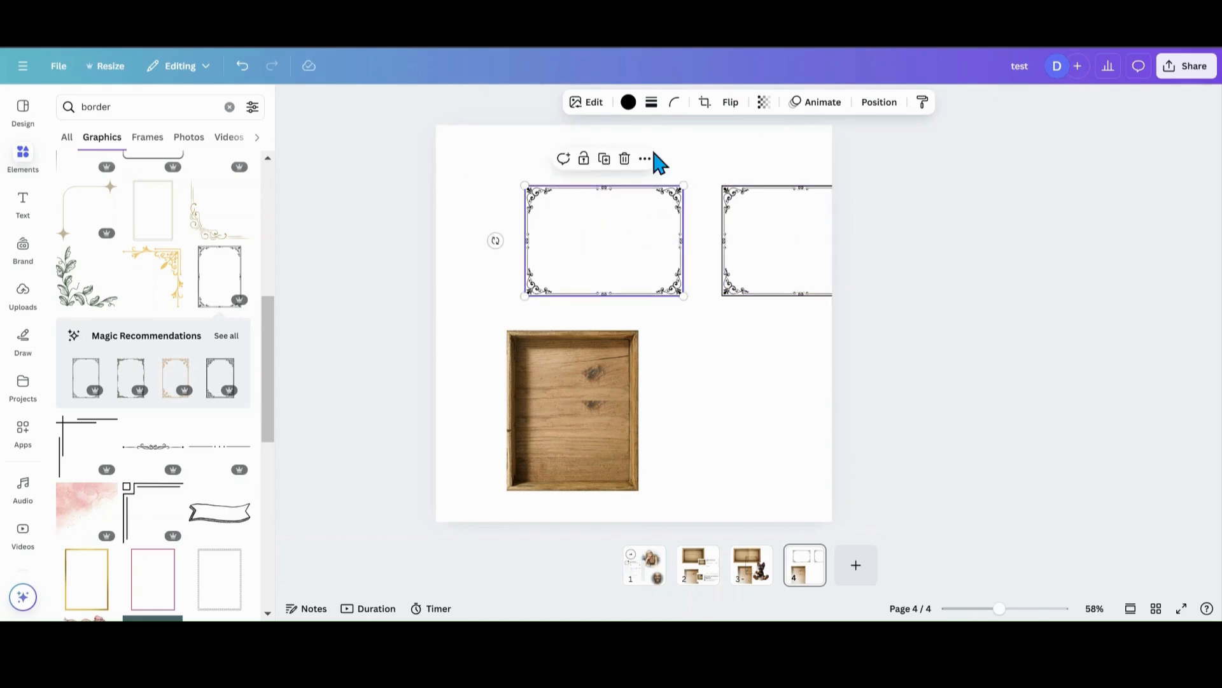
{"action": "left_click", "coordinate": [705, 101]}
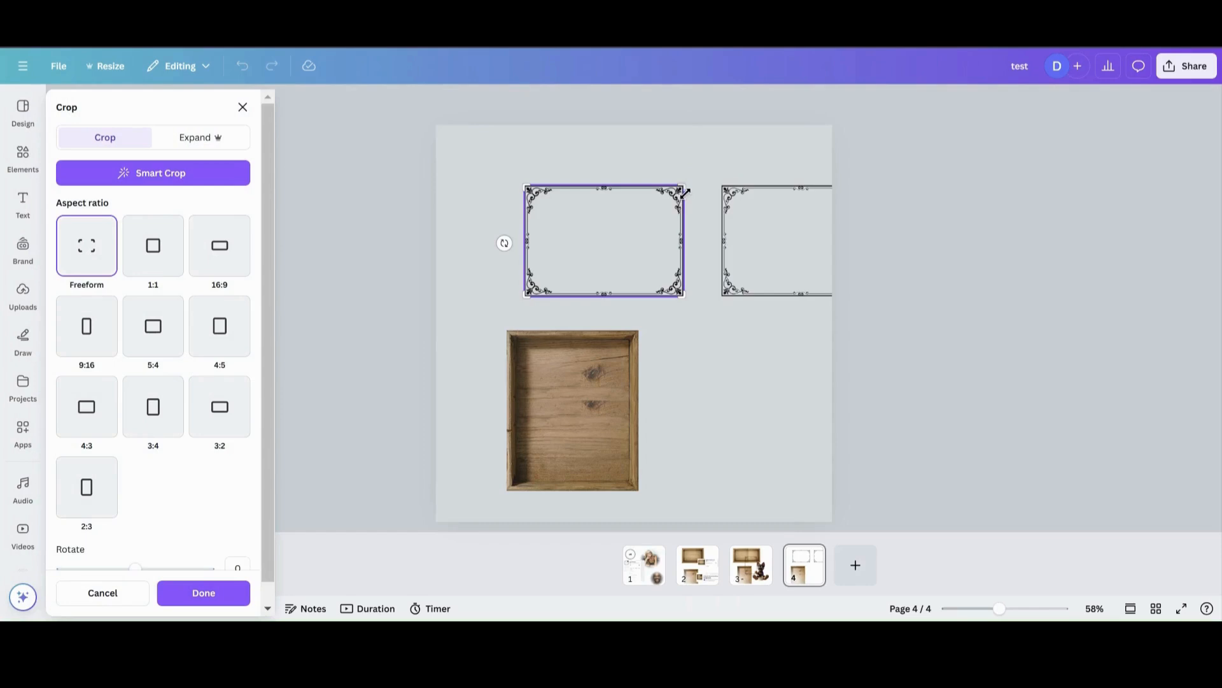
{"action": "left_click_drag", "start_coordinate": [685, 185], "coordinate": [647, 183]}
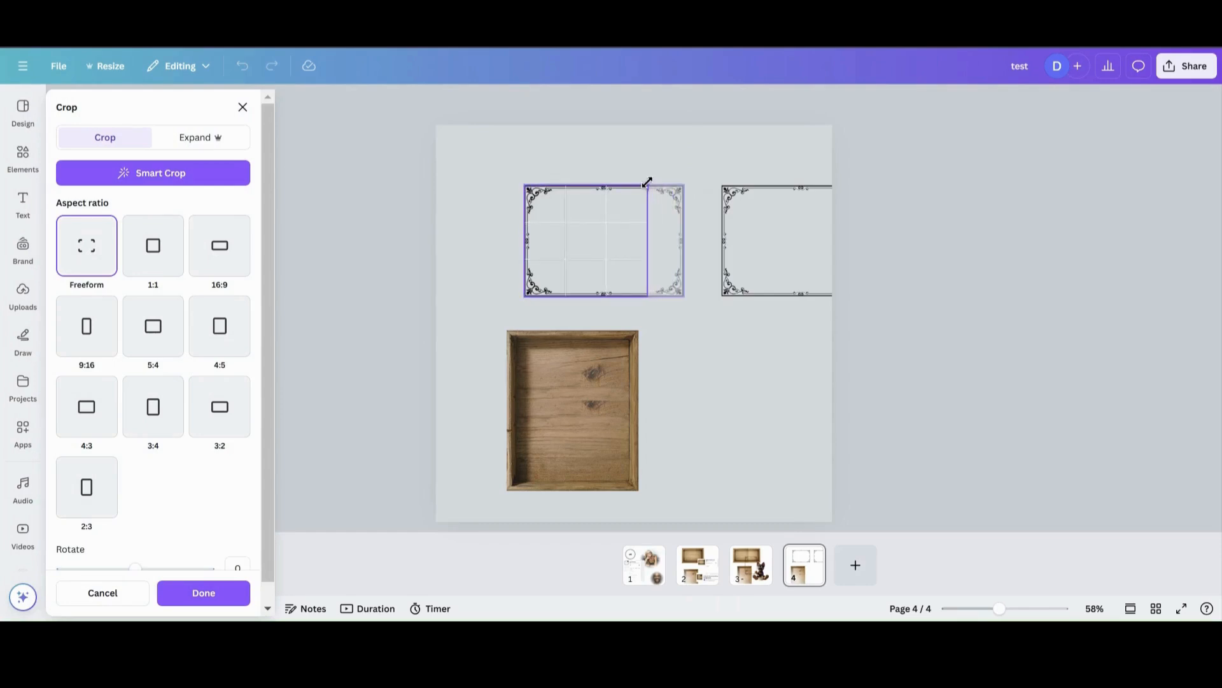
{"action": "key", "text": "Return"}
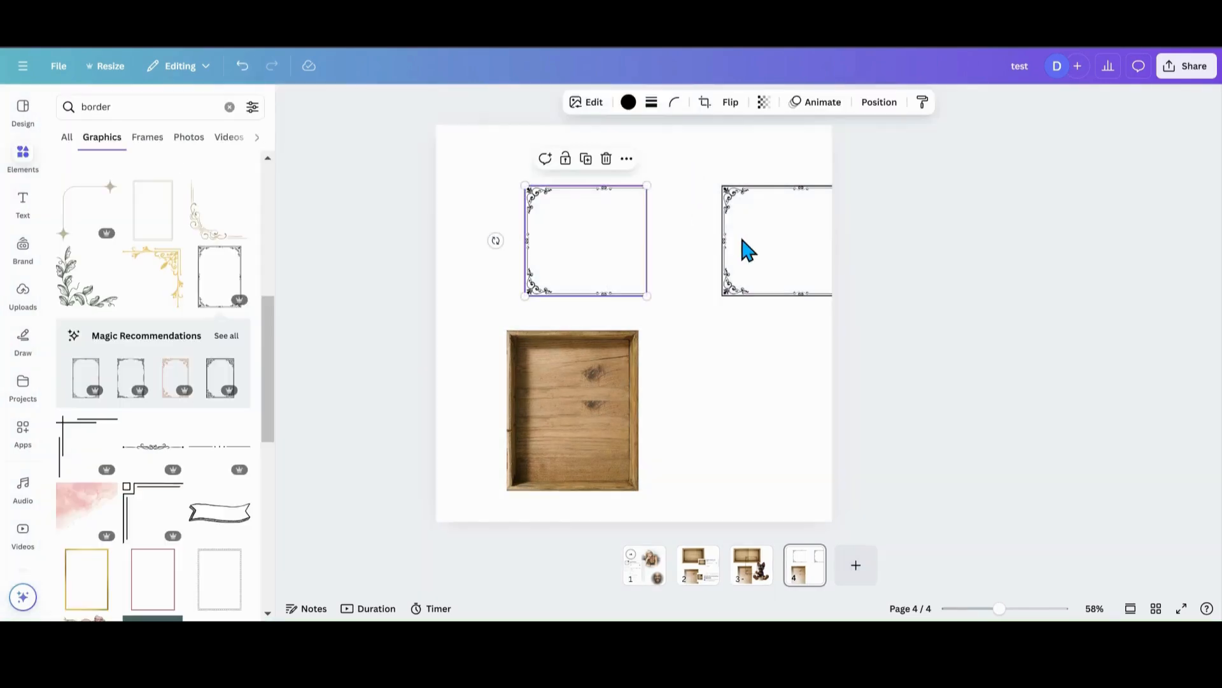
Crop the left-hand corners off the duplicate border and align it flush against the first border's cut edge to form one wide frame
{"action": "left_click_drag", "start_coordinate": [742, 248], "coordinate": [645, 233]}
{"action": "left_click", "coordinate": [704, 101]}
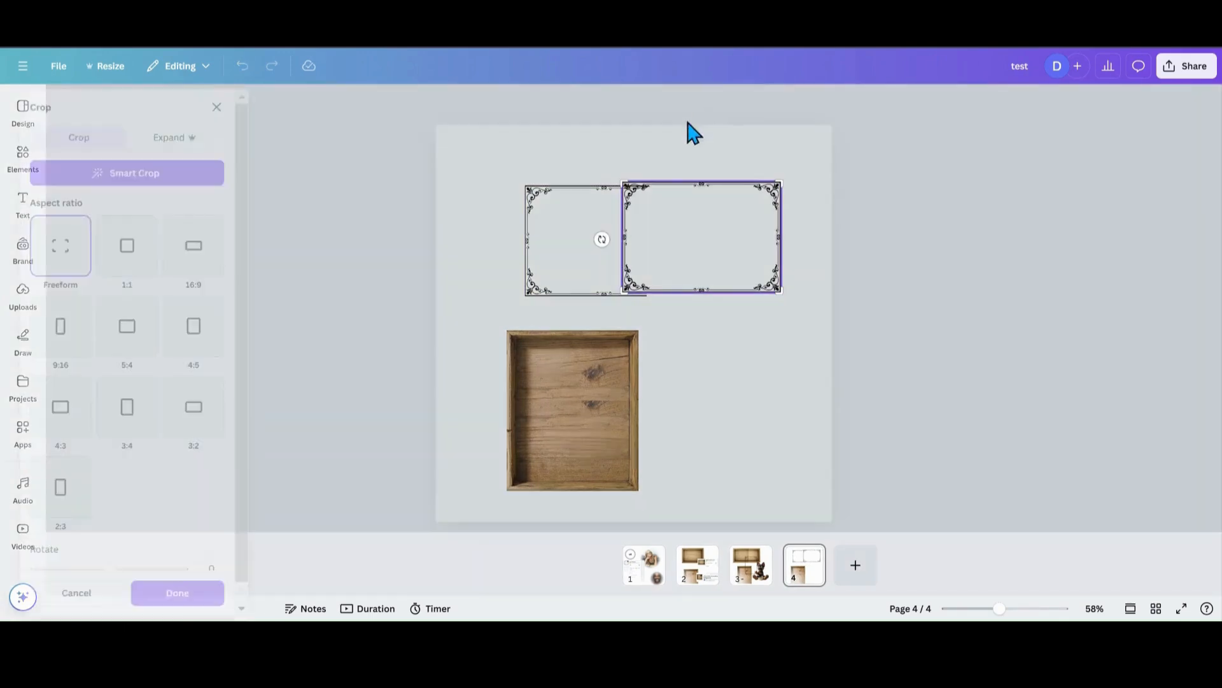
{"action": "left_click_drag", "start_coordinate": [626, 181], "coordinate": [656, 181]}
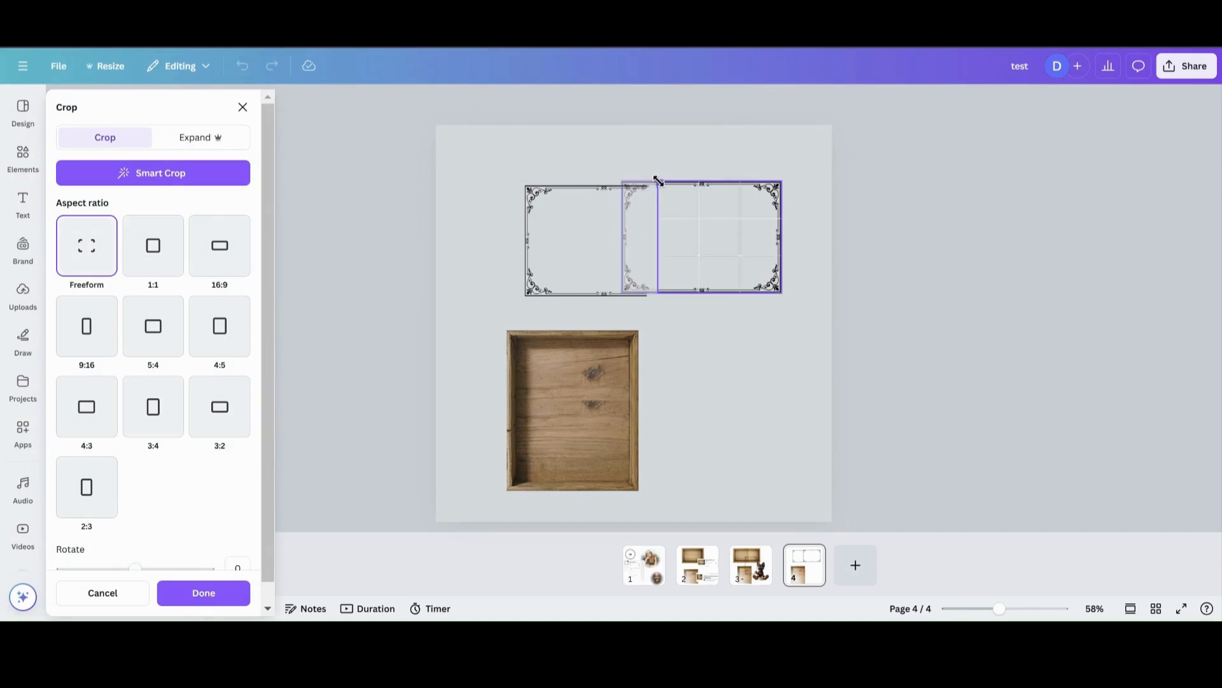
{"action": "left_click", "coordinate": [619, 164]}
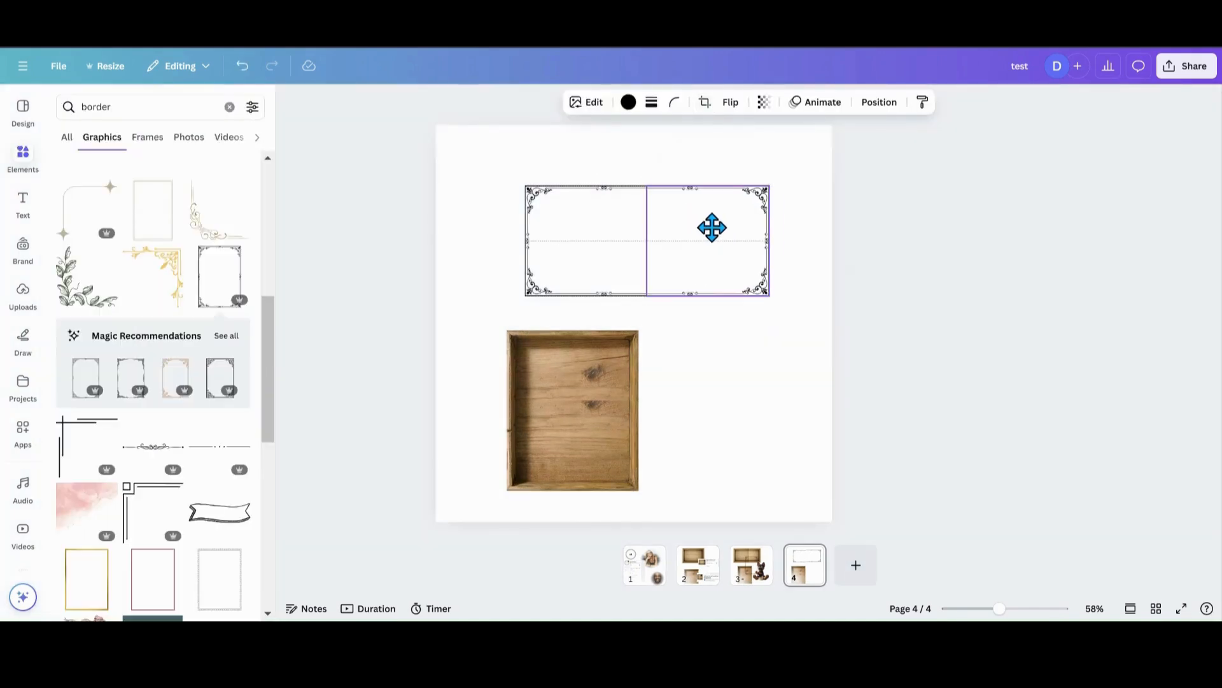
{"action": "left_click", "coordinate": [734, 362]}
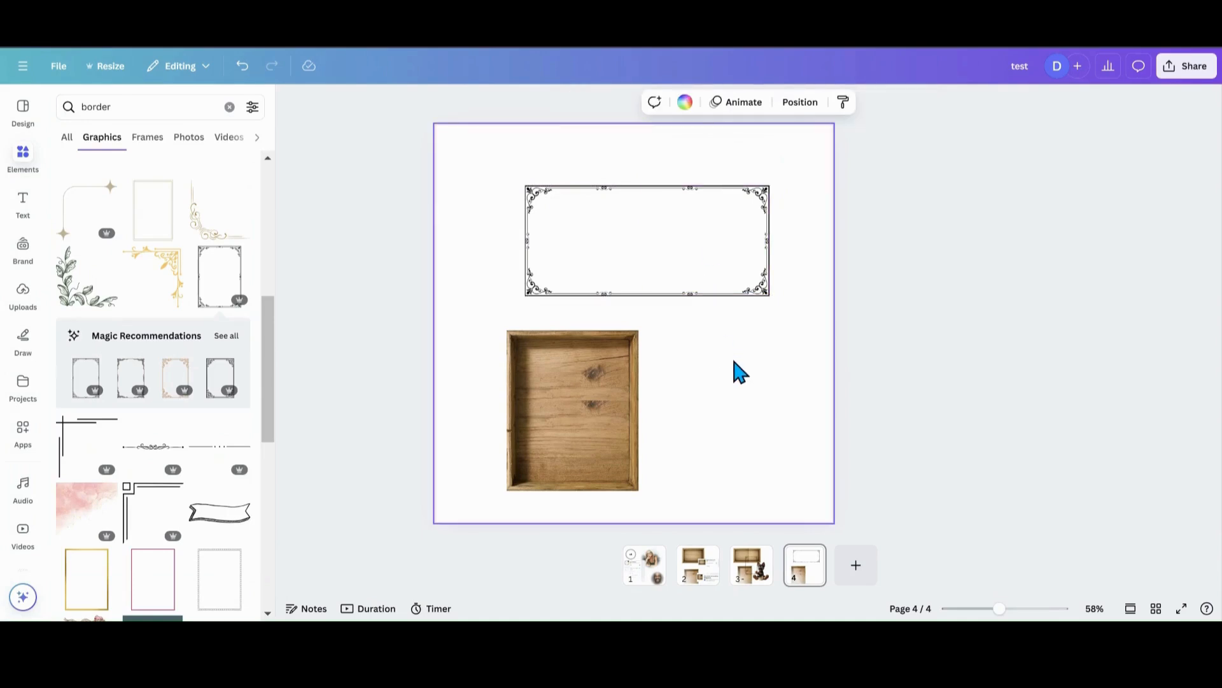